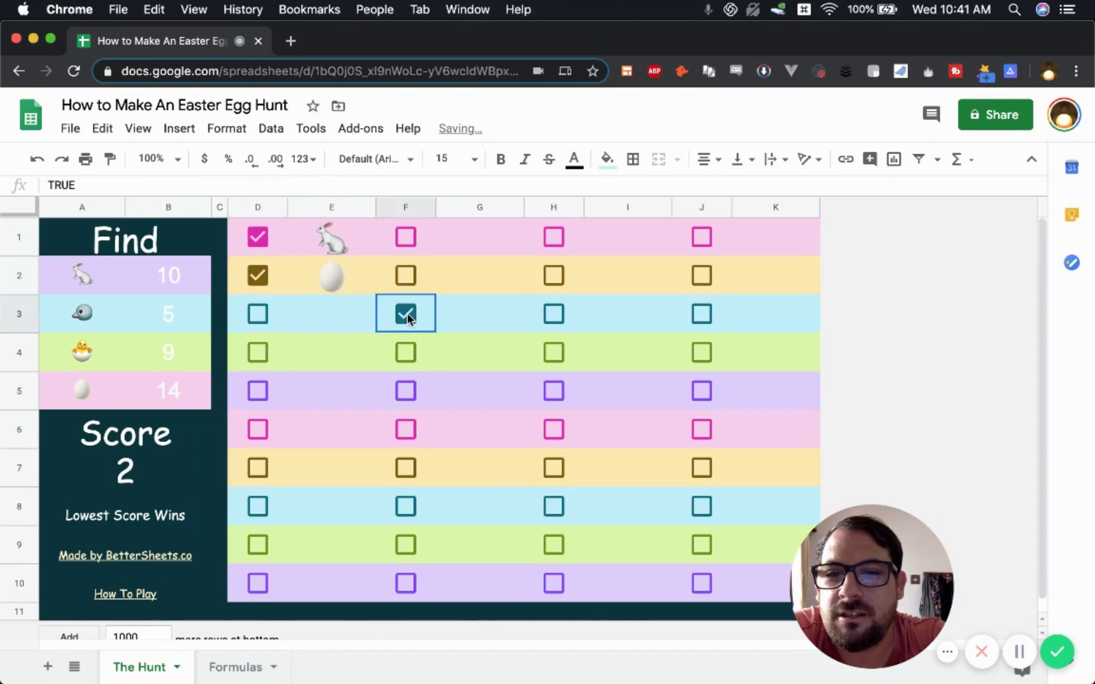
# Tick the checkboxes in F5, F6 and D5 of the hunt grid to reveal their hidden emojis.
pyautogui.click(406, 389)
pyautogui.click(406, 431)
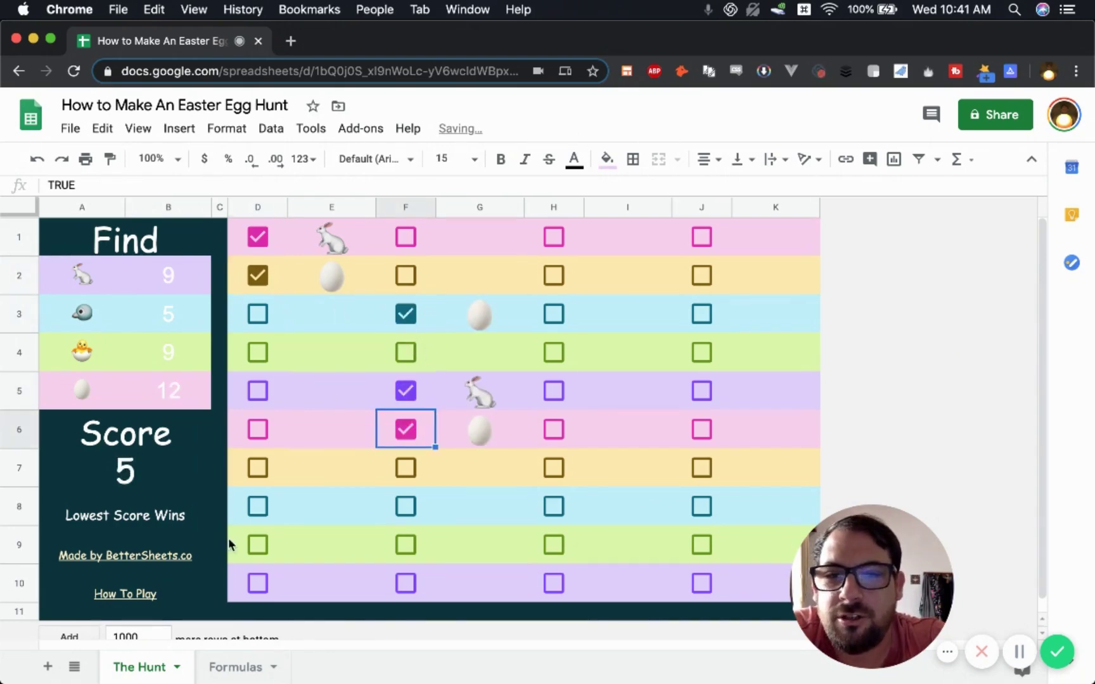
pyautogui.click(256, 390)
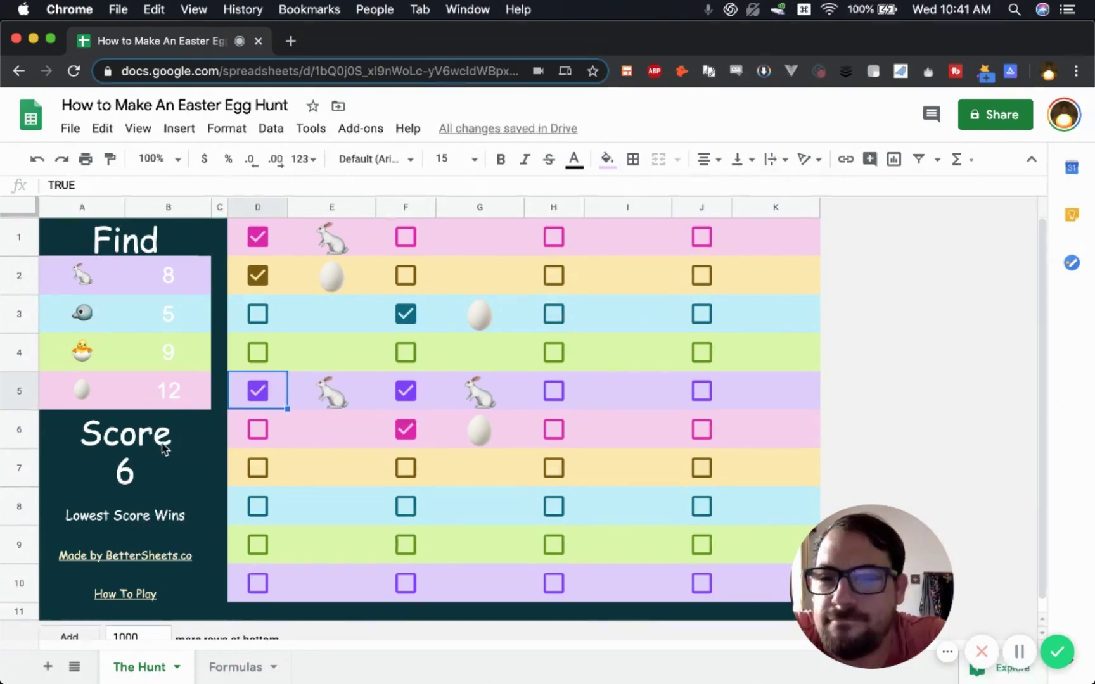
# Tick all the checkboxes in columns D, F, H and J so every hidden emoji is revealed.
pyautogui.click(263, 206)
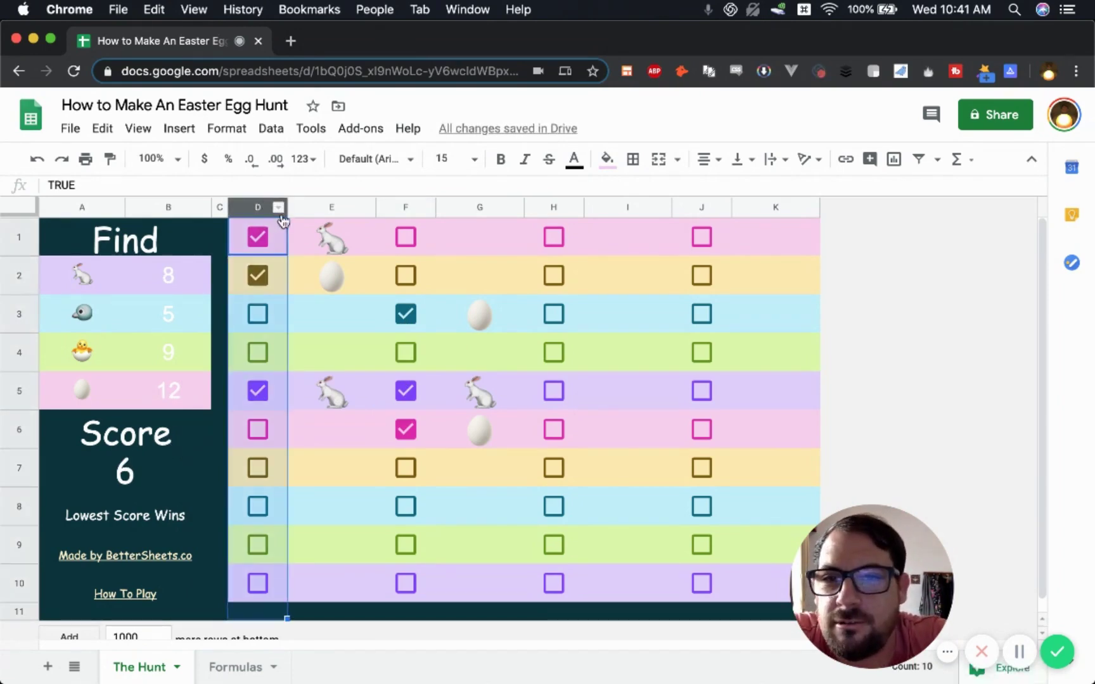
pyautogui.press('space')
pyautogui.click(403, 206)
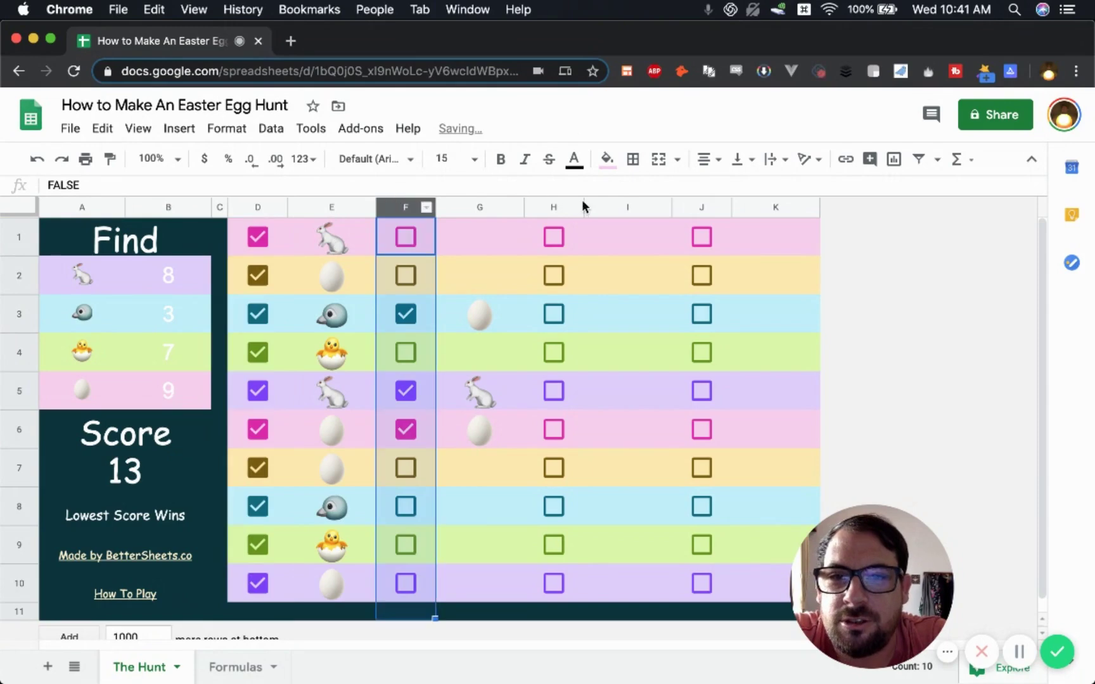
pyautogui.press('space')
pyautogui.click(557, 207)
pyautogui.press('space')
pyautogui.click(697, 206)
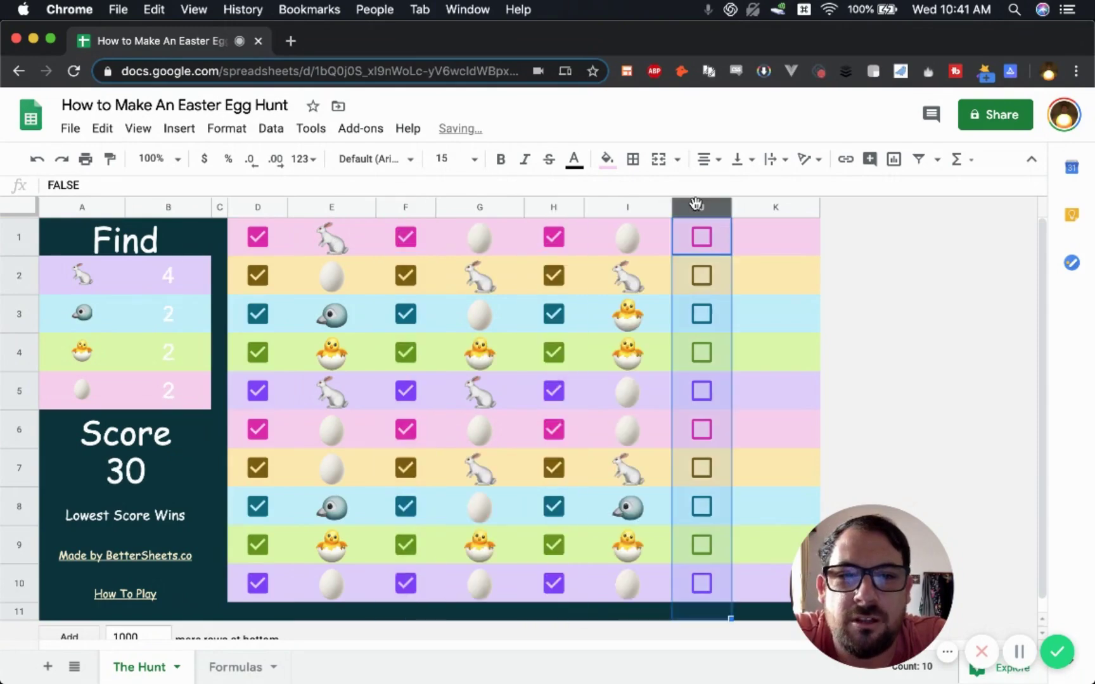
pyautogui.press('space')
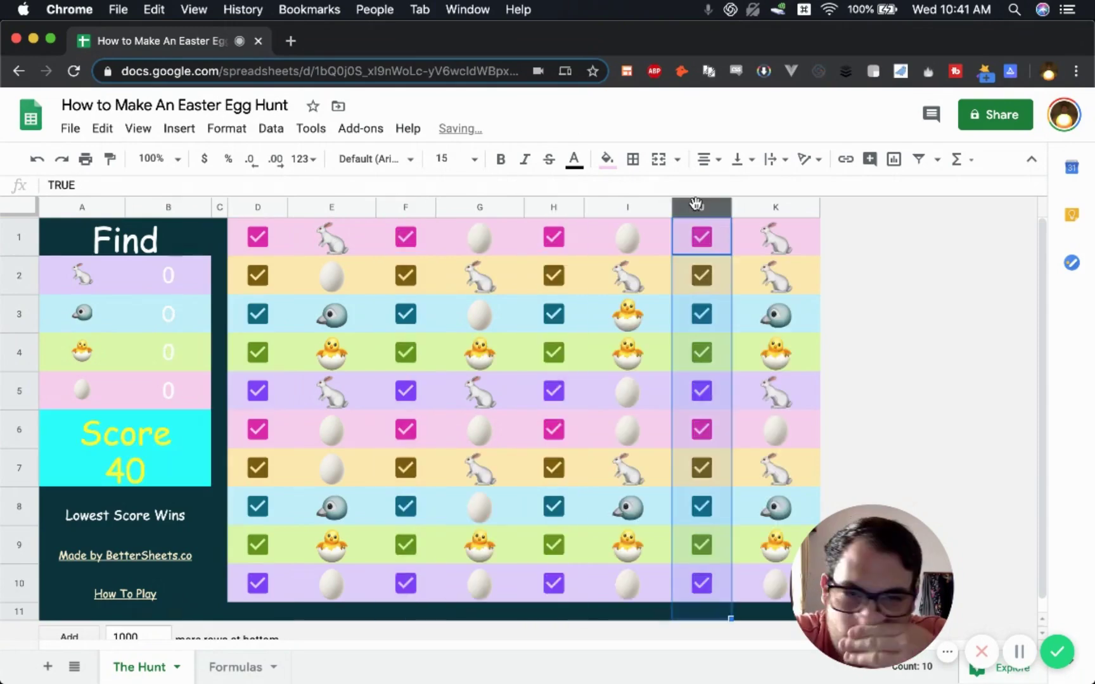
# Select the Score heading, and try clearing and re-ticking the H6 checkbox.
pyautogui.click(109, 447)
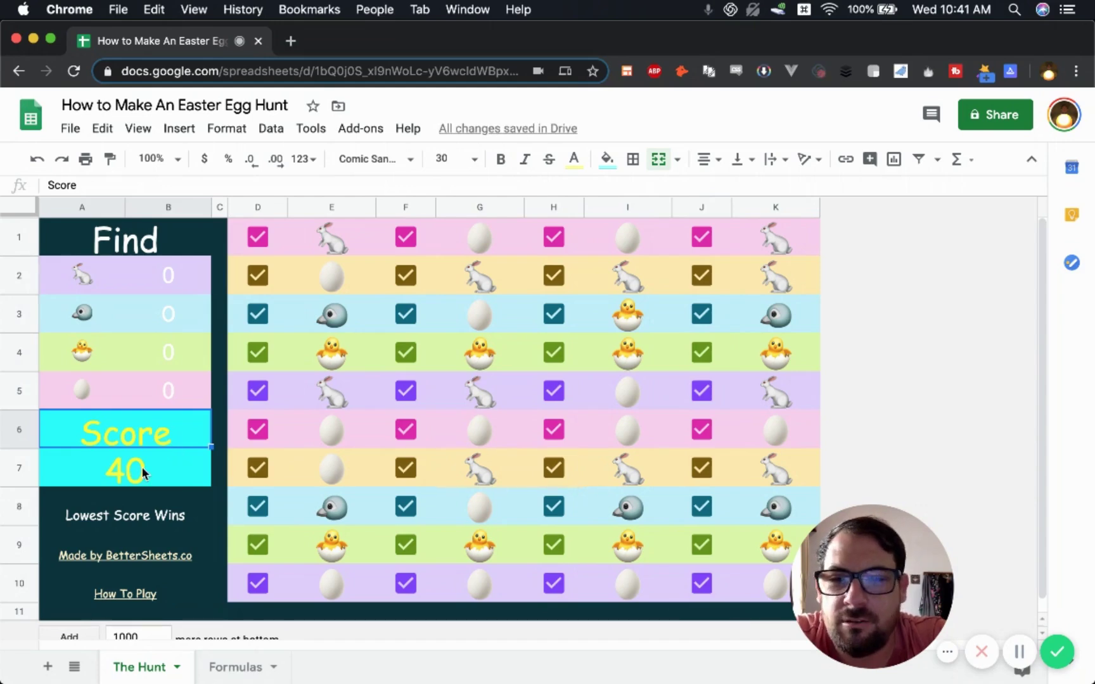
pyautogui.click(551, 429)
pyautogui.click(551, 429)
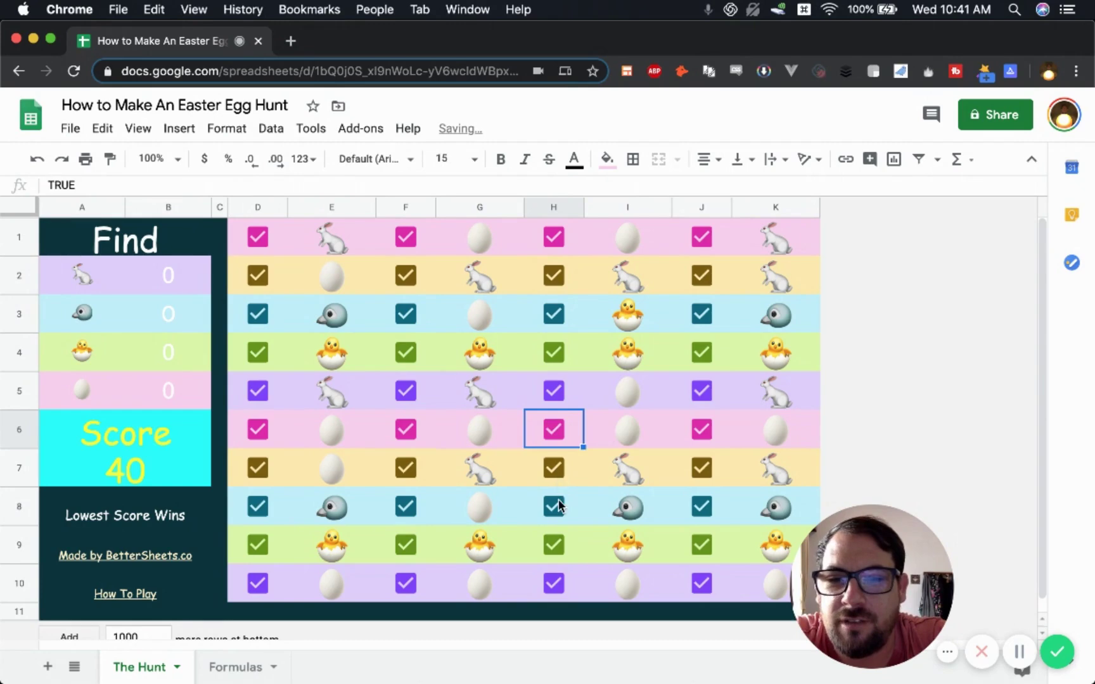
# Clear the checkboxes in H5, H7 to H9, J3, J4 and J7 to J9.
pyautogui.click(553, 470)
pyautogui.click(553, 508)
pyautogui.click(556, 547)
pyautogui.click(701, 545)
pyautogui.click(702, 507)
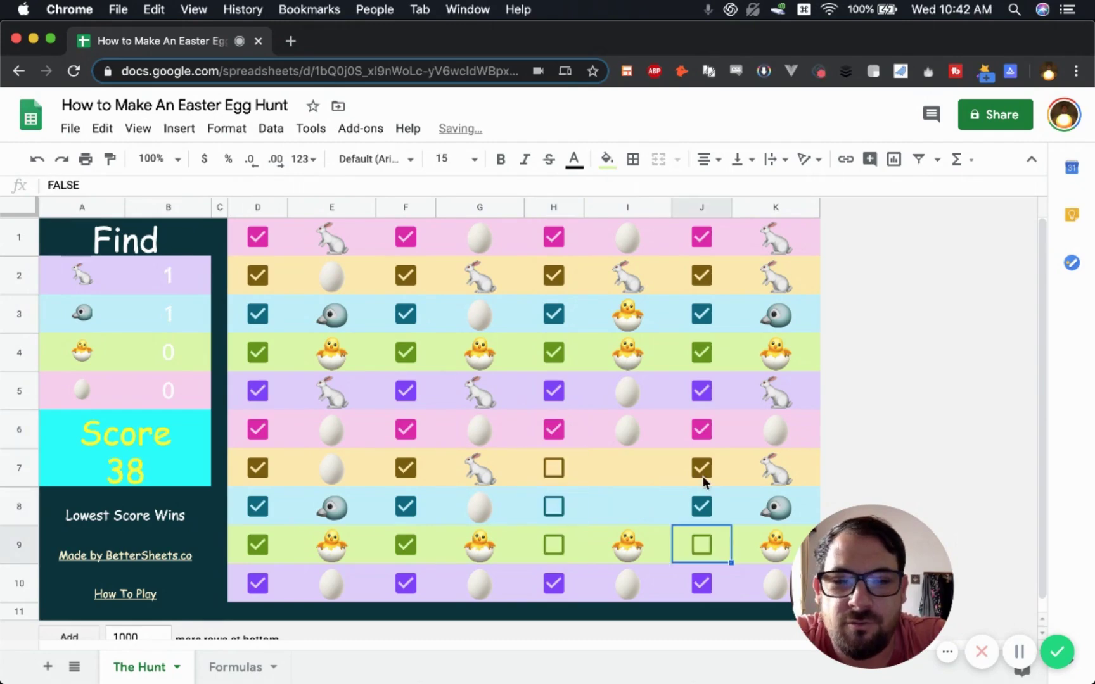
pyautogui.click(701, 471)
pyautogui.click(702, 353)
pyautogui.click(702, 314)
pyautogui.click(554, 392)
pyautogui.click(554, 392)
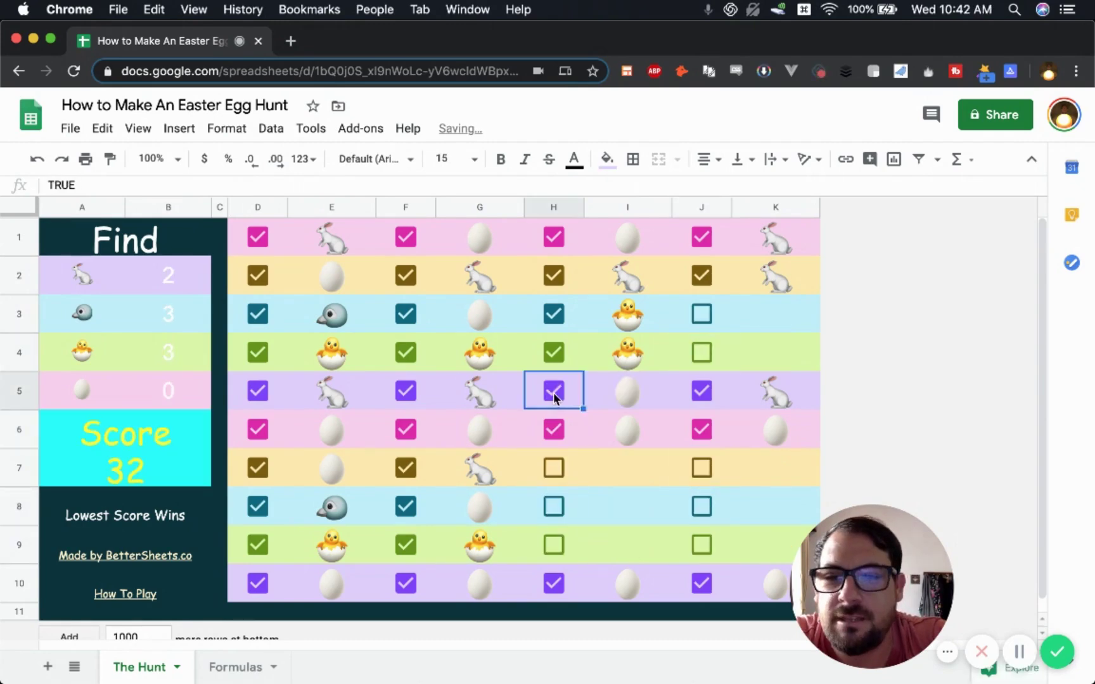
pyautogui.click(553, 393)
# Inspect the count formulas in B5 and B2 and the rabbit formula in E1, and clear the D1 checkbox.
pyautogui.click(173, 388)
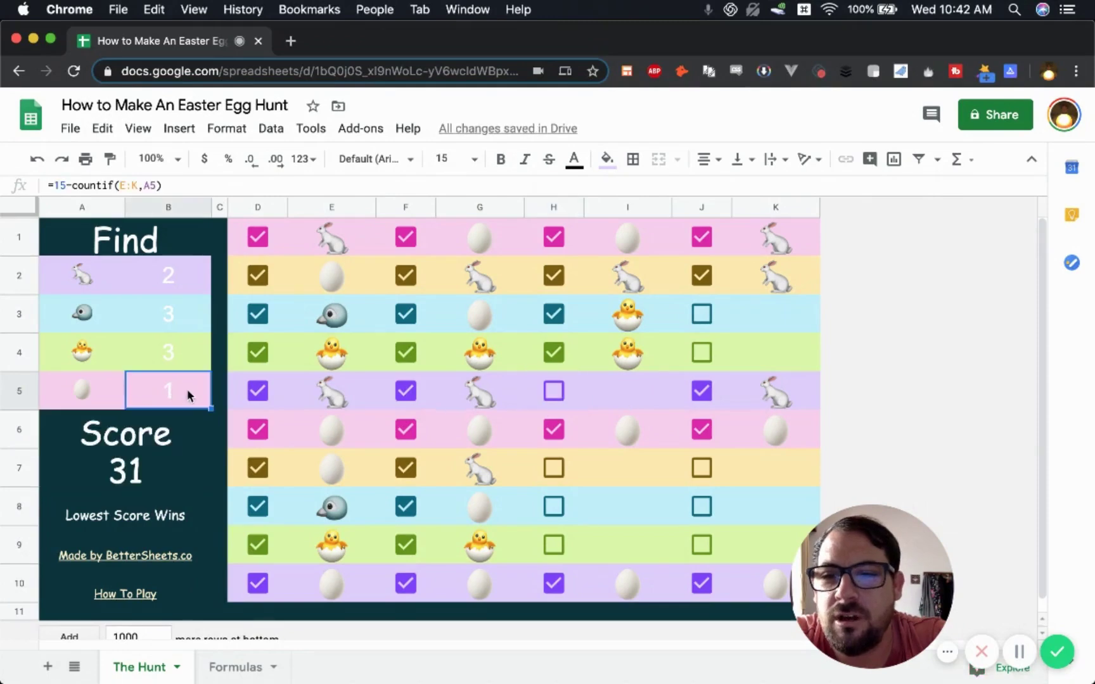
pyautogui.click(257, 236)
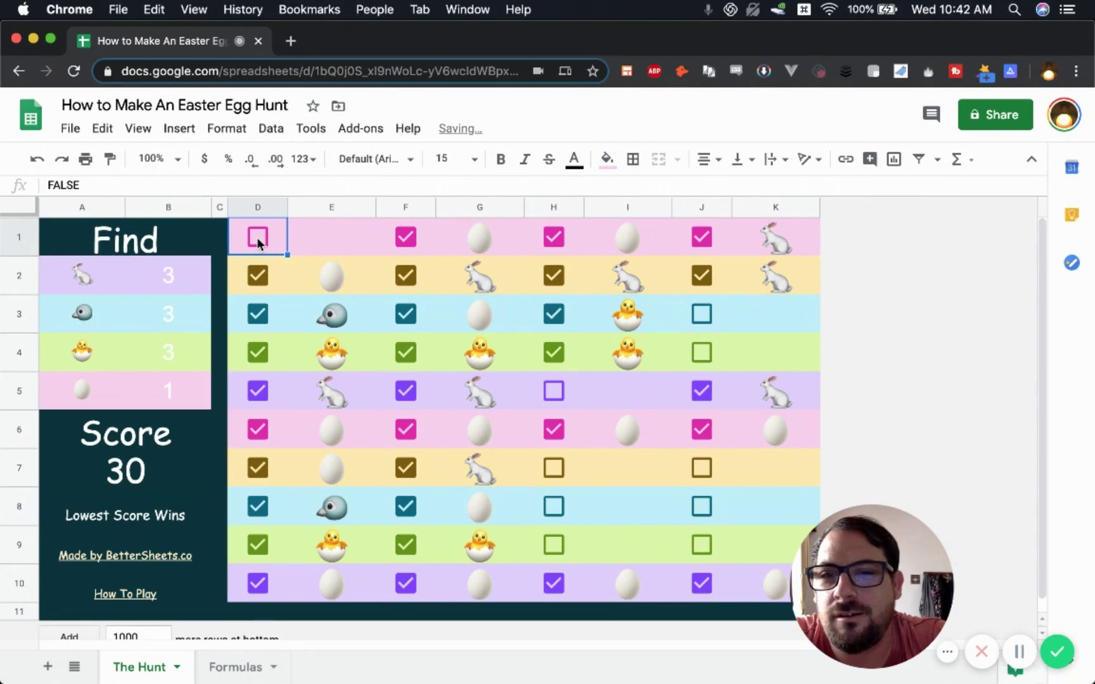
pyautogui.click(256, 237)
pyautogui.click(341, 240)
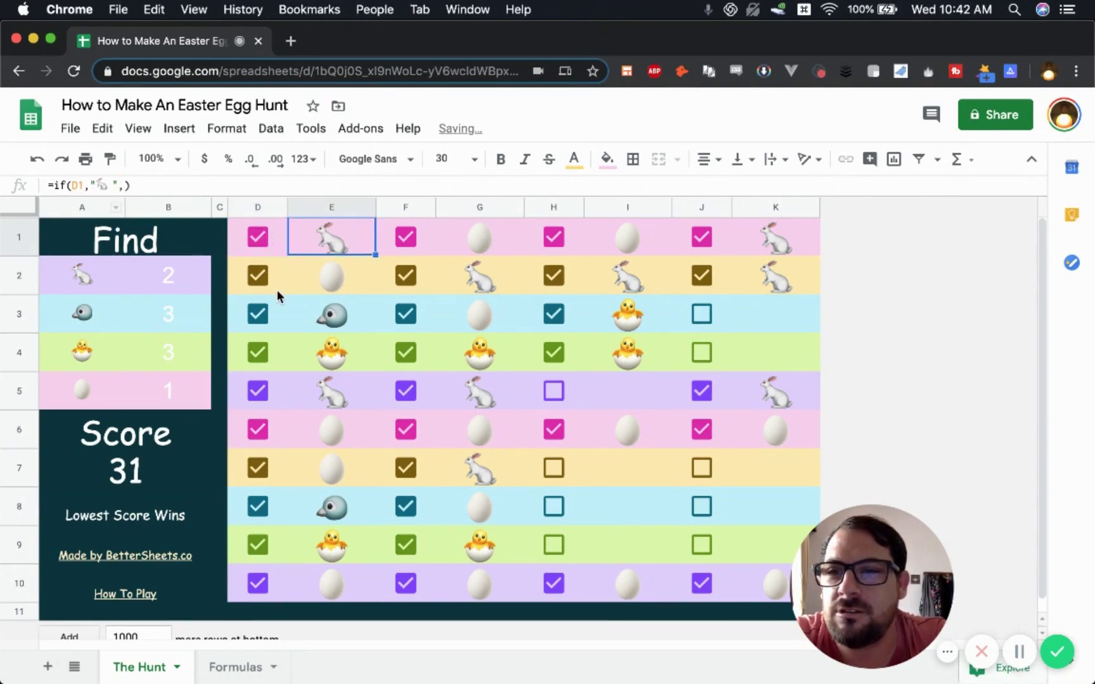
pyautogui.click(165, 279)
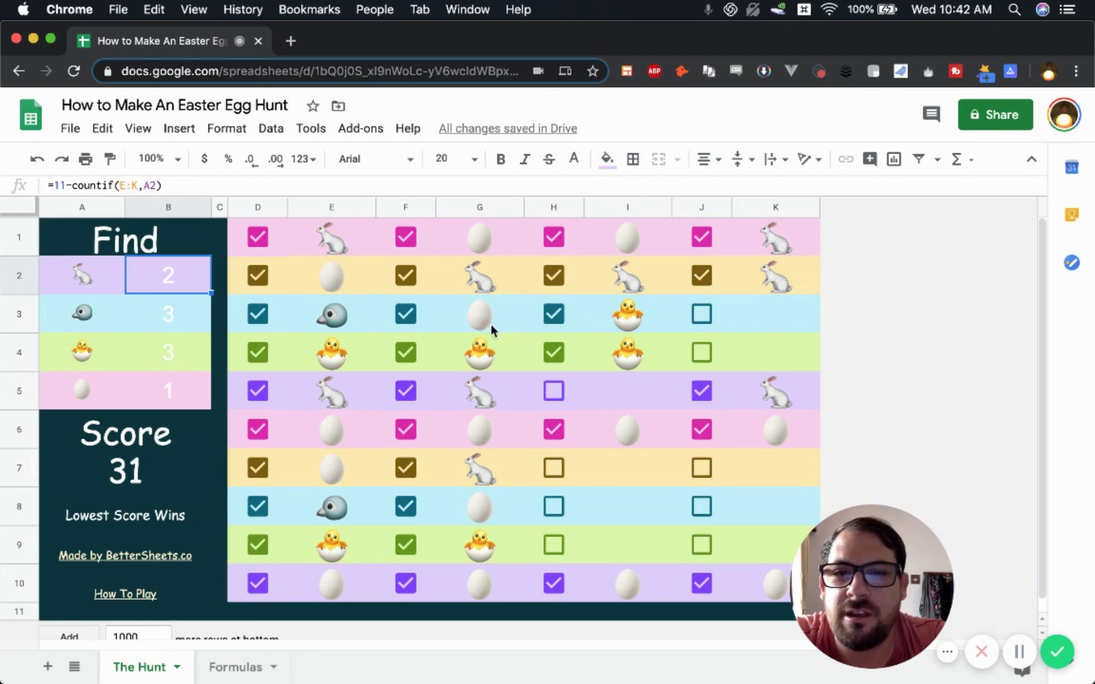
pyautogui.click(337, 249)
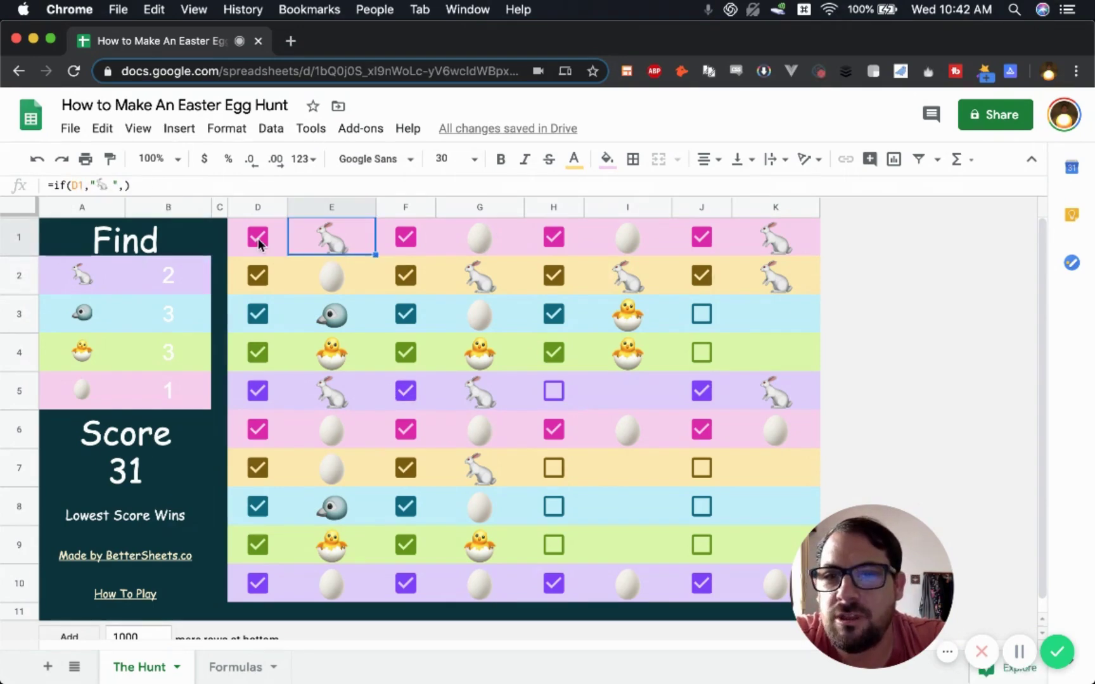
pyautogui.click(257, 238)
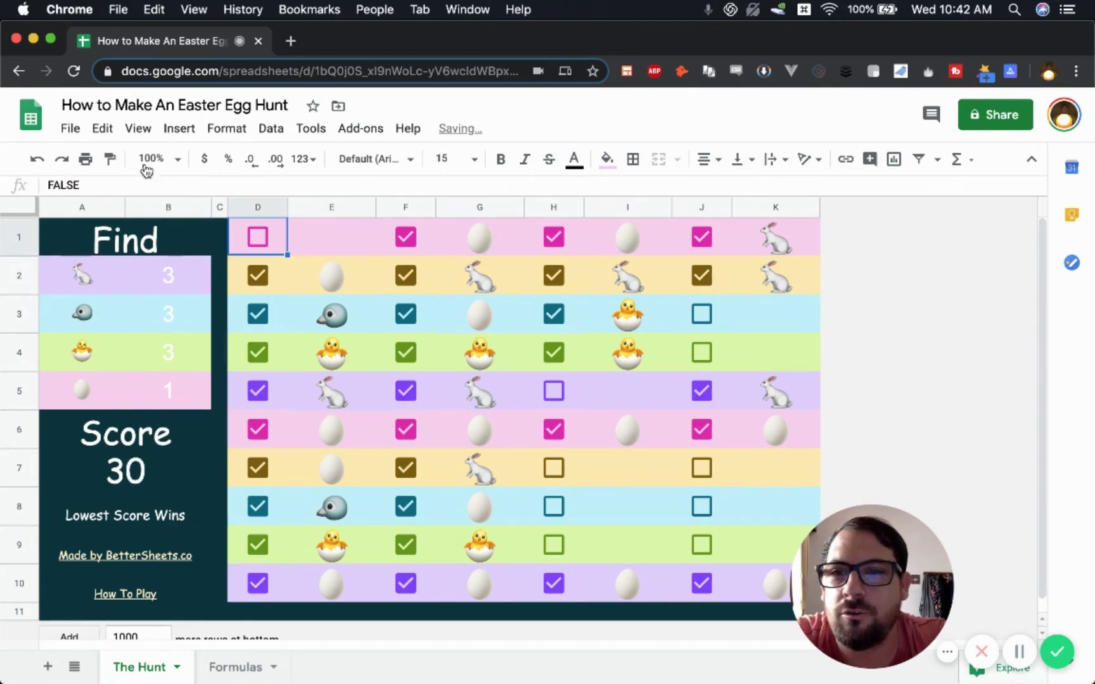
# Show the formulas across the whole sheet and inspect the ones in E3 and E1.
pyautogui.click(25, 209)
pyautogui.click(138, 128)
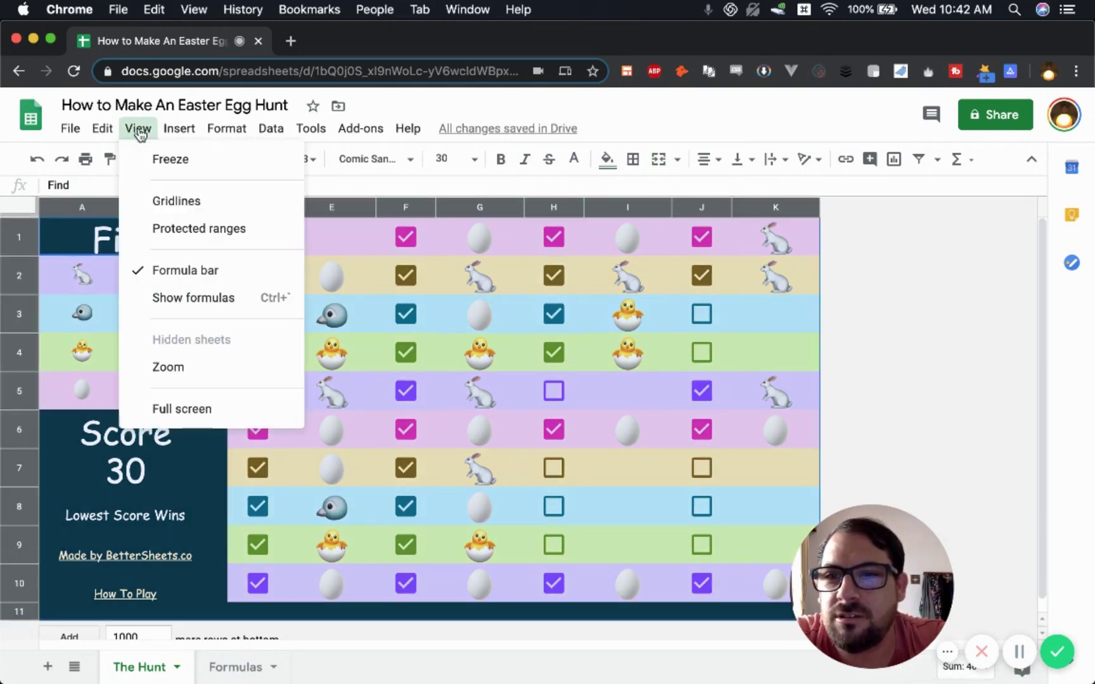
pyautogui.click(163, 297)
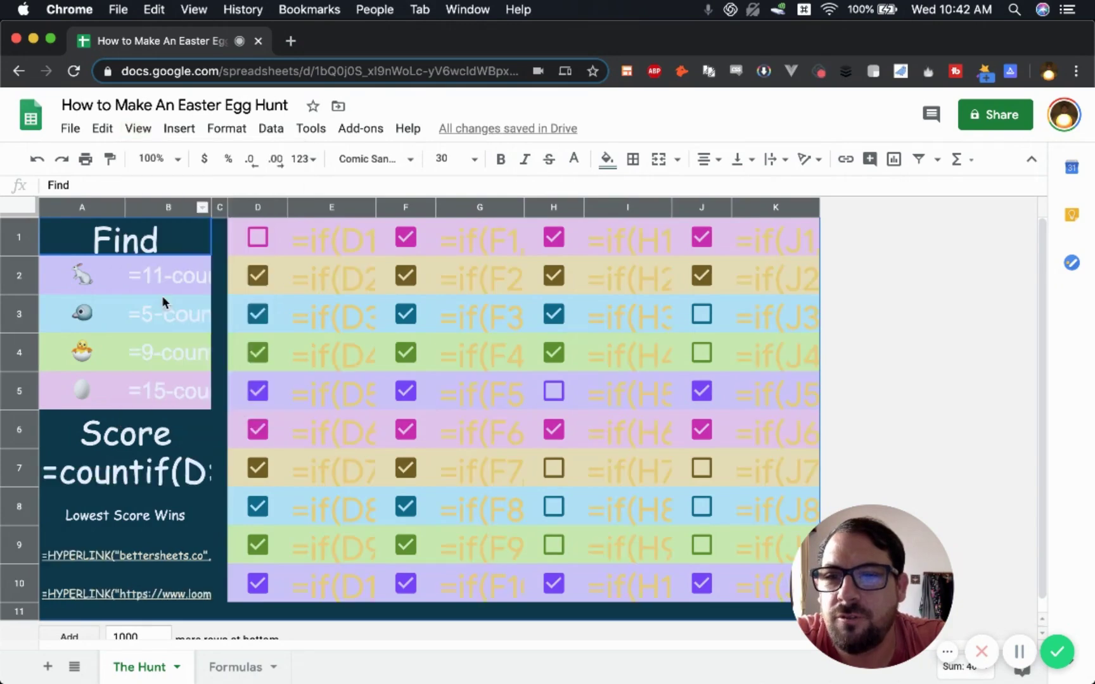
pyautogui.click(300, 304)
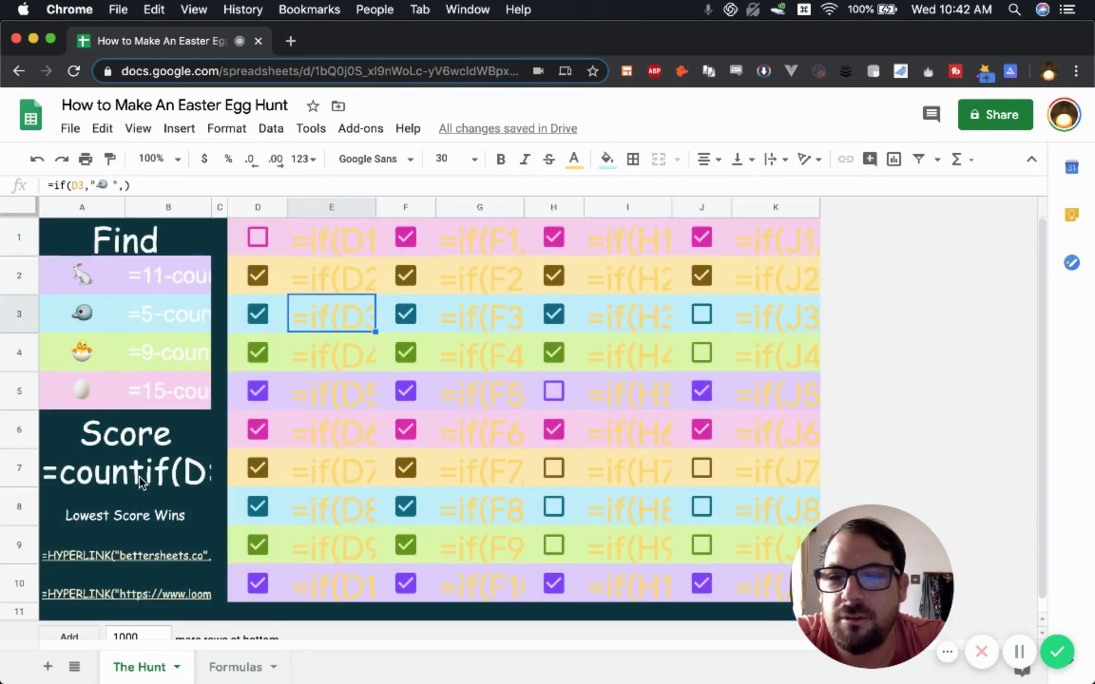
pyautogui.click(328, 238)
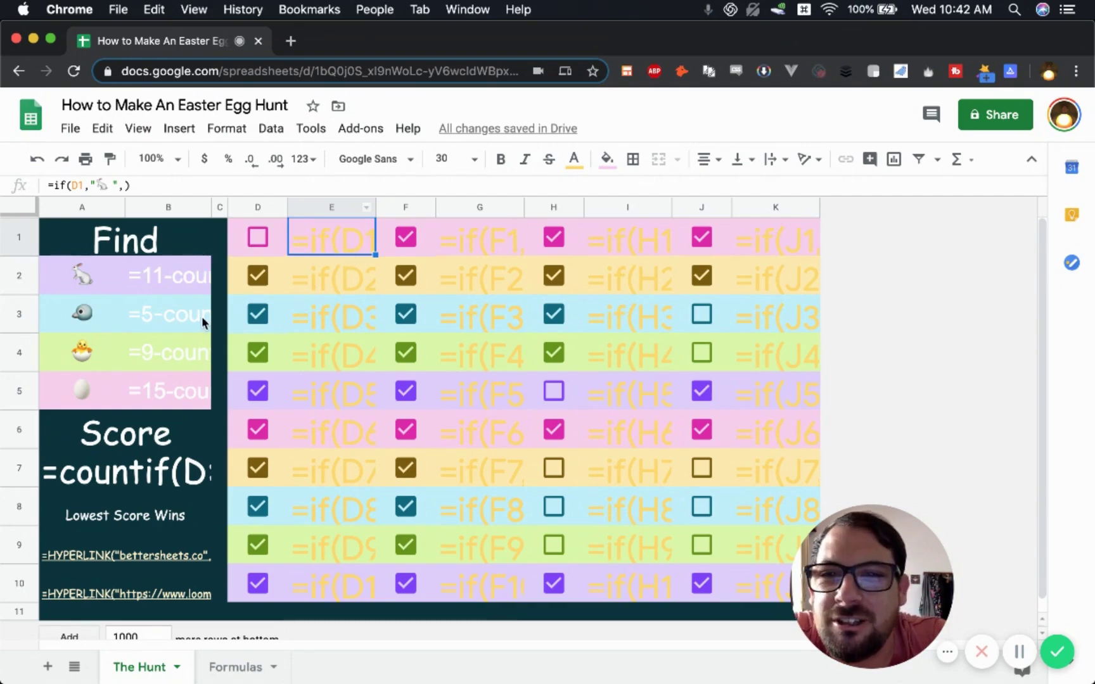
# Inspect the COUNTIF formula under the Score heading, and turn the formula display off again.
pyautogui.click(131, 442)
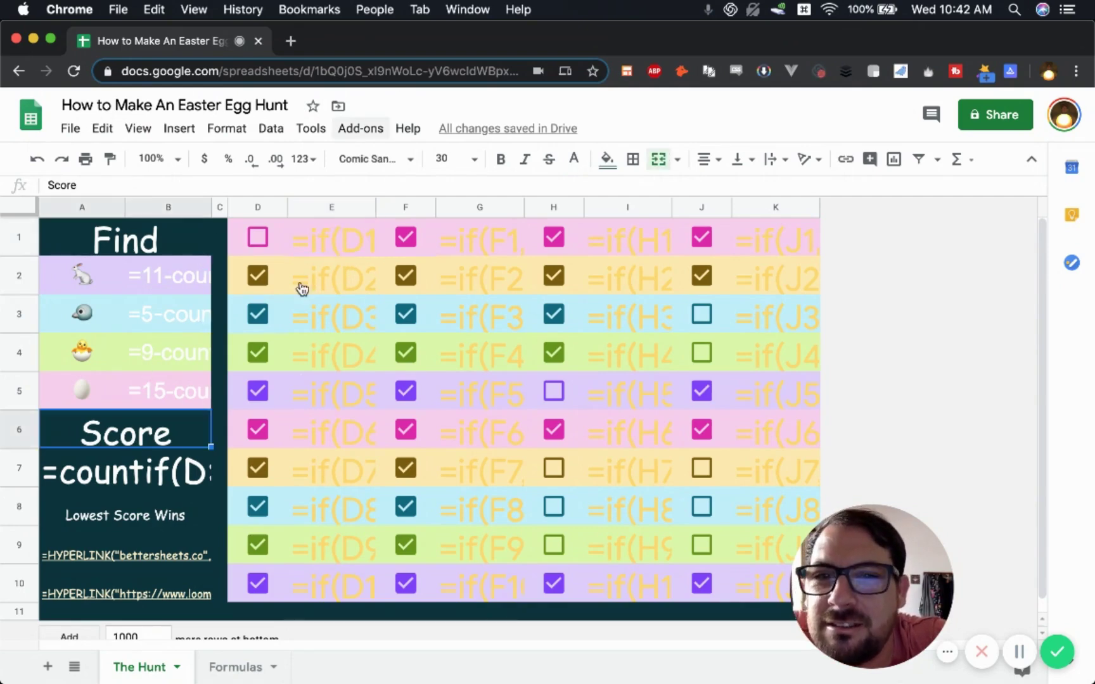
pyautogui.click(163, 493)
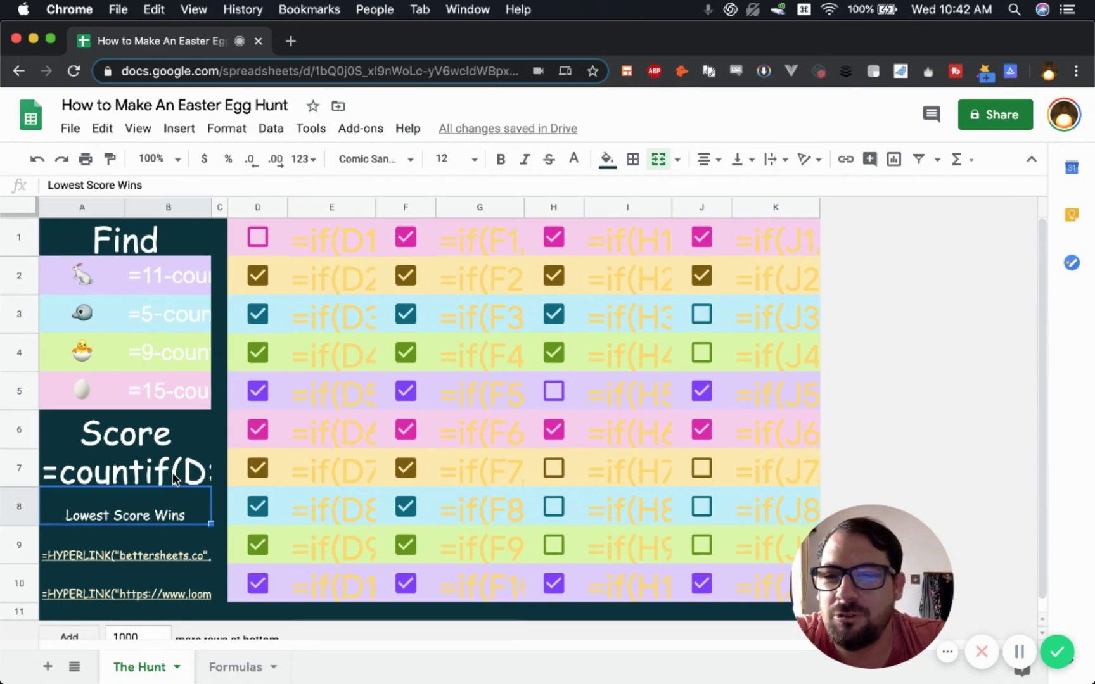
pyautogui.click(172, 480)
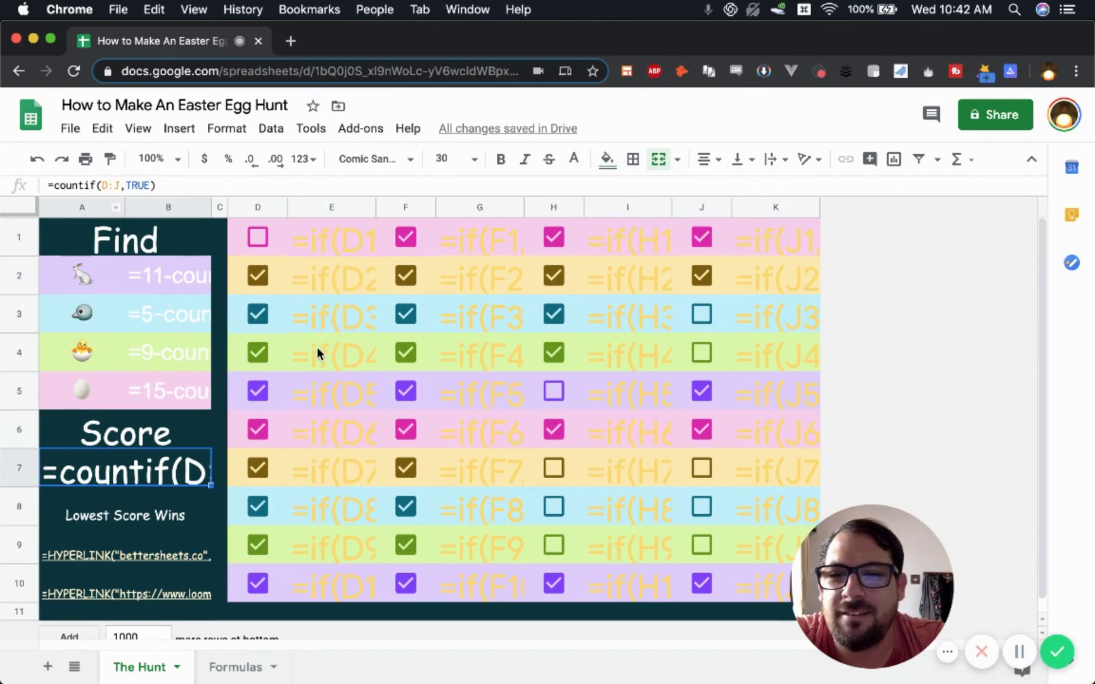
pyautogui.click(139, 130)
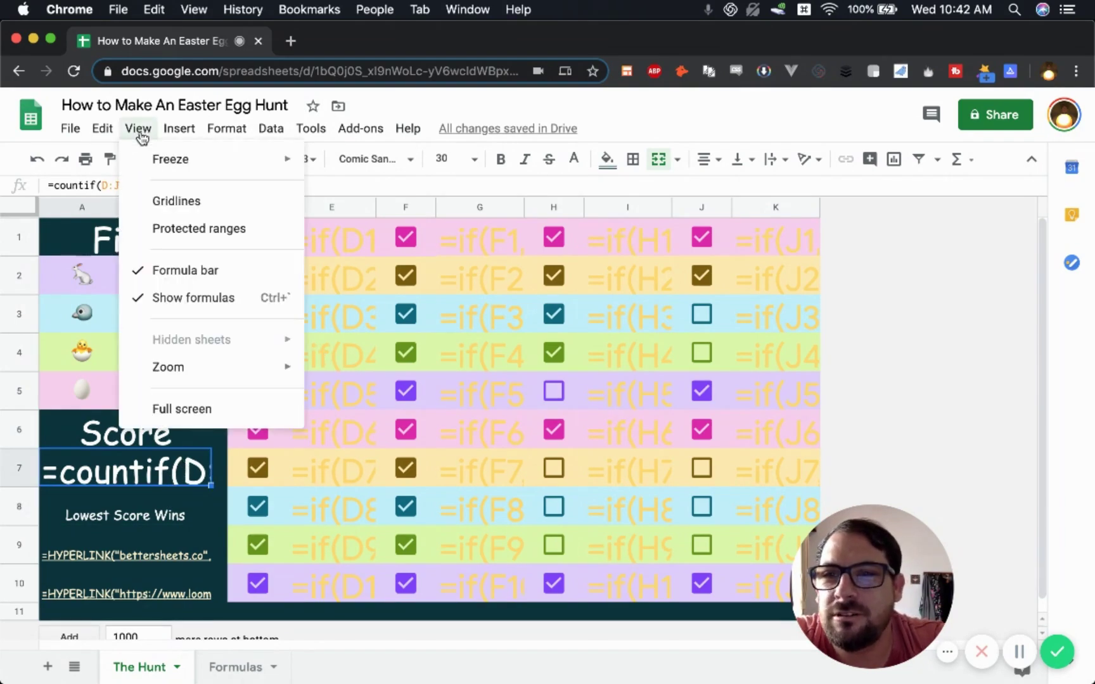
pyautogui.click(185, 299)
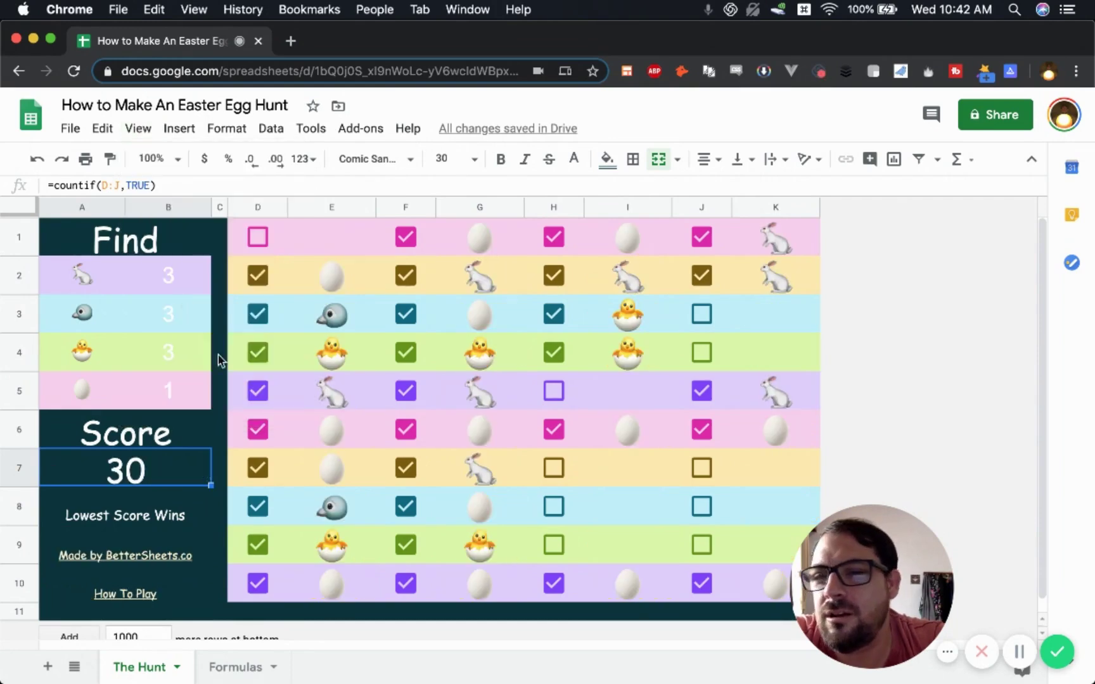
# Open the Formulas sheet and examine the IF formula text in E1, toggling its D1 checkbox on and off.
pyautogui.click(252, 663)
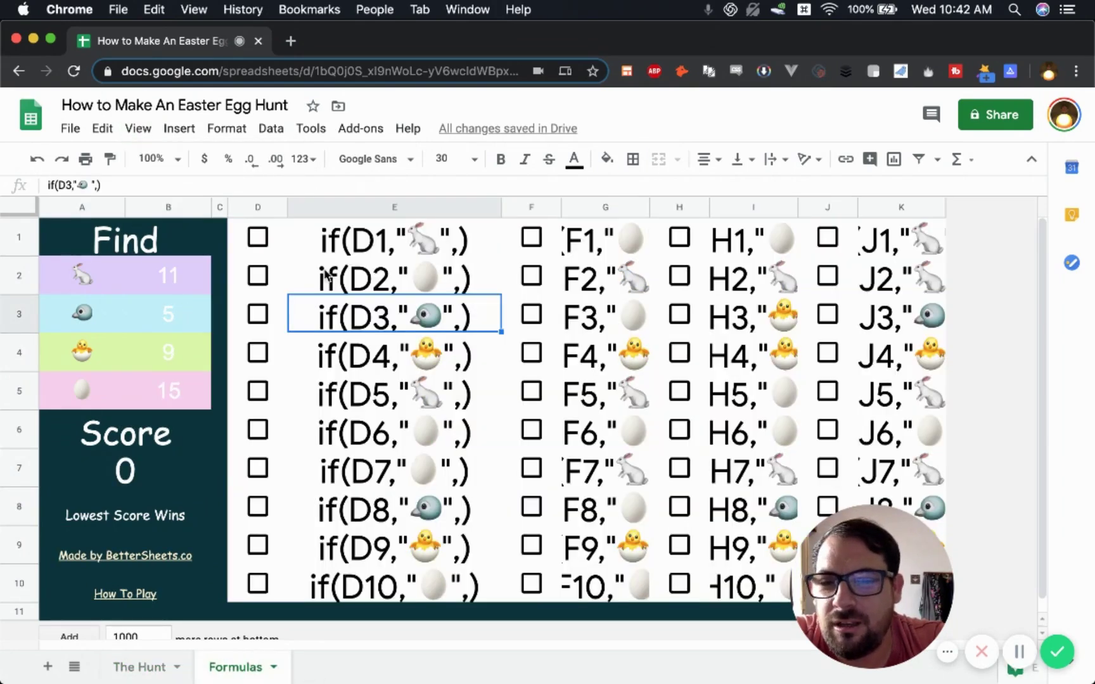
pyautogui.click(355, 255)
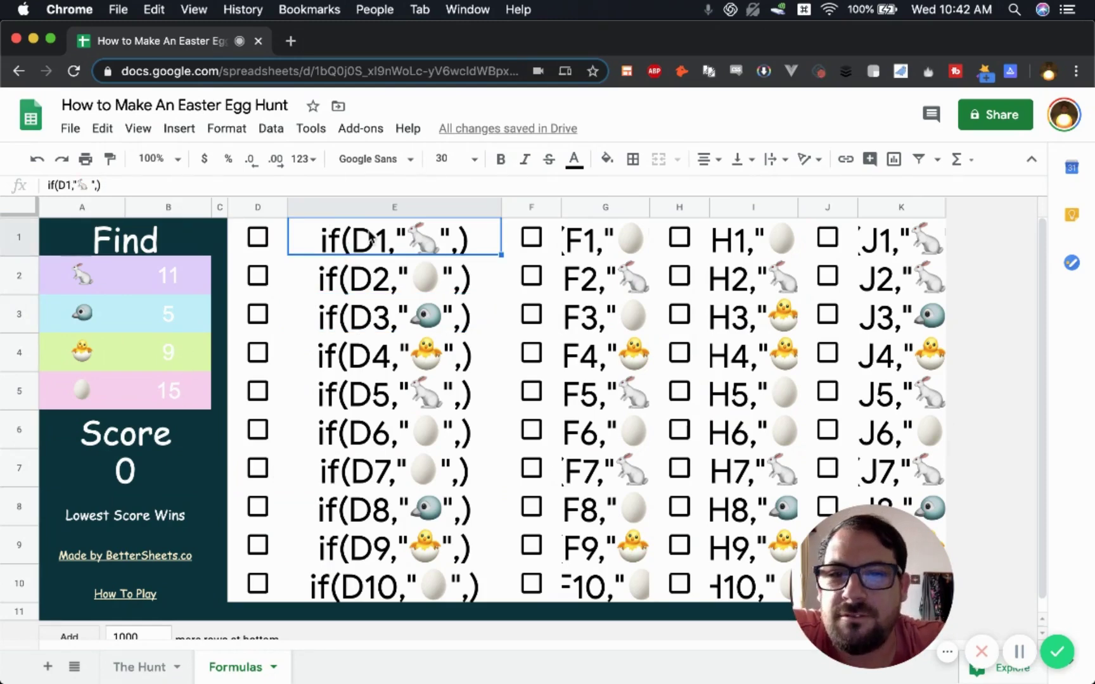
pyautogui.click(260, 239)
pyautogui.click(260, 239)
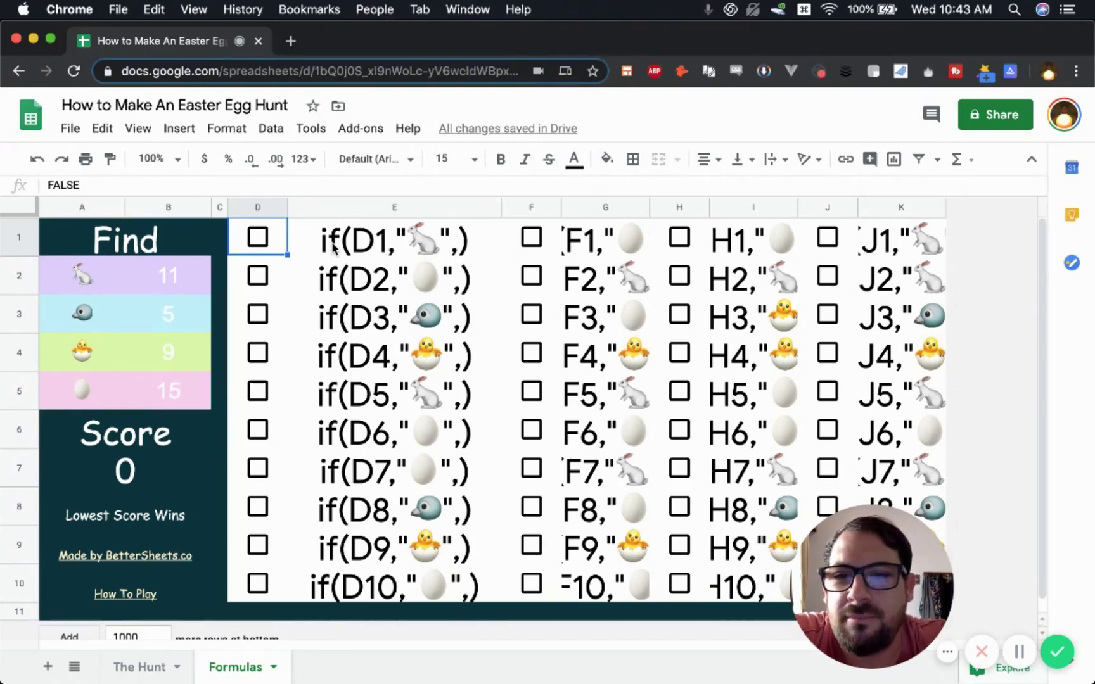
pyautogui.doubleClick(355, 248)
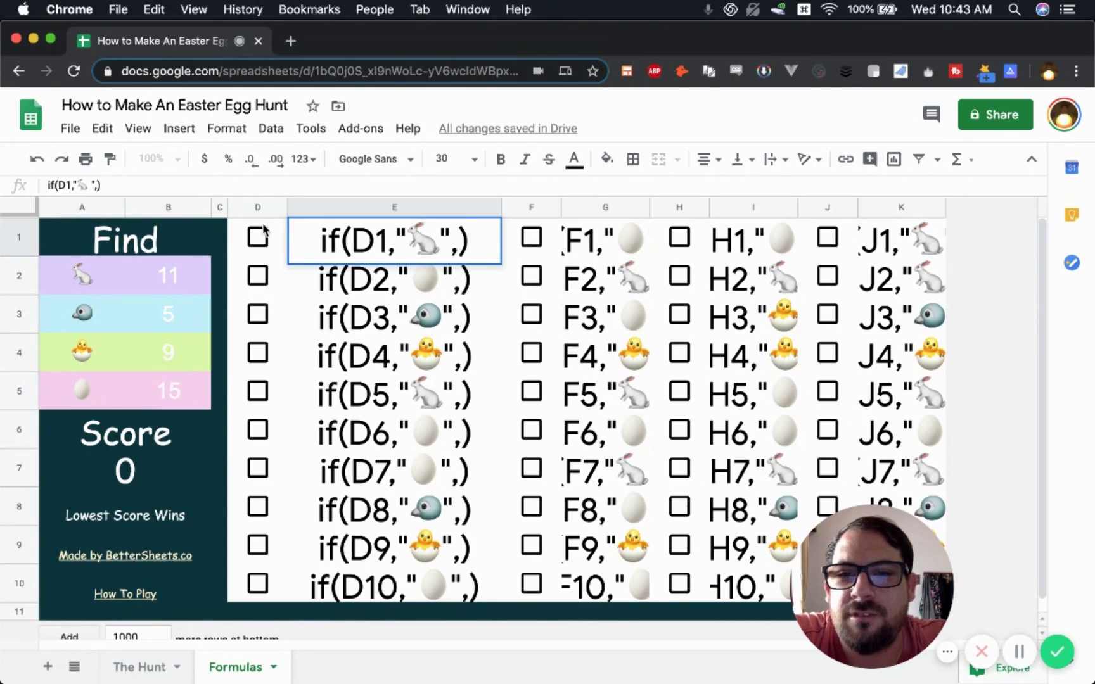
pyautogui.click(257, 238)
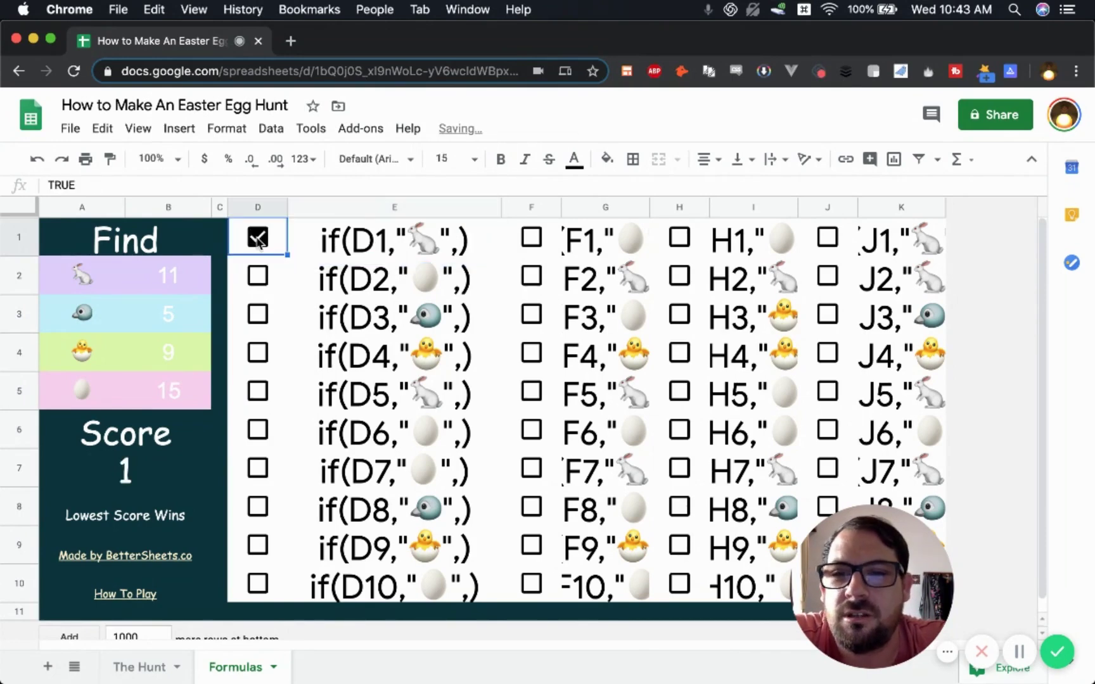
pyautogui.click(257, 238)
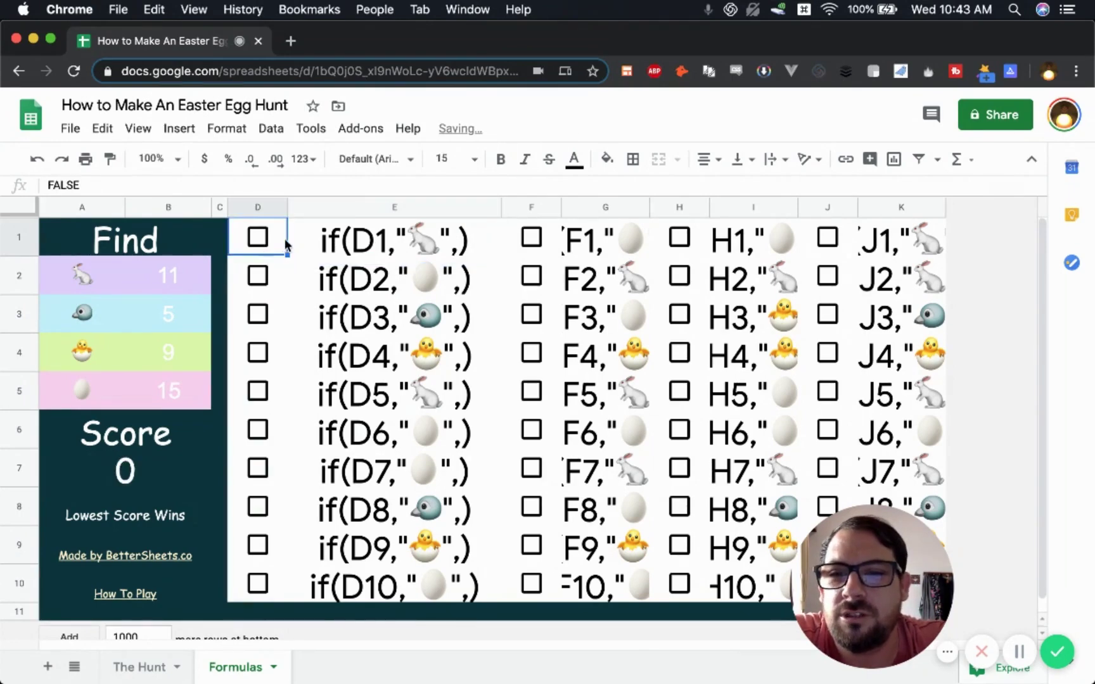
# Highlight the rabbit emoji and the full IF formula text in E1, and tick the D1 checkbox.
pyautogui.click(391, 236)
pyautogui.doubleClick(411, 239)
pyautogui.moveTo(412, 240); pyautogui.dragTo(448, 239)
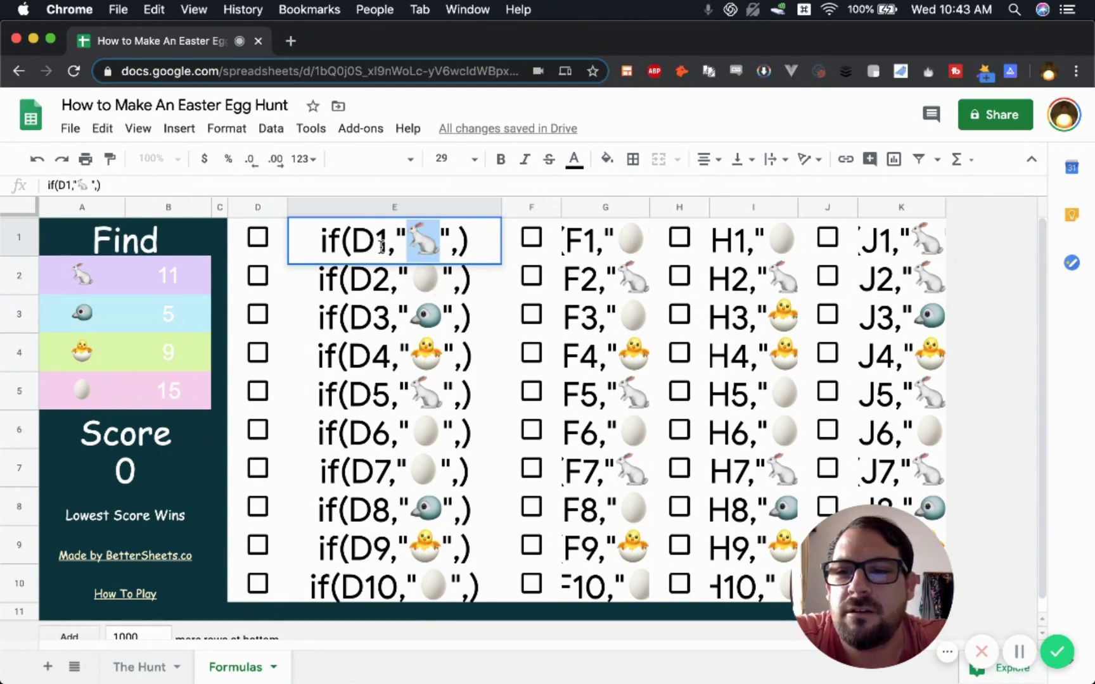
pyautogui.moveTo(321, 238); pyautogui.dragTo(472, 226)
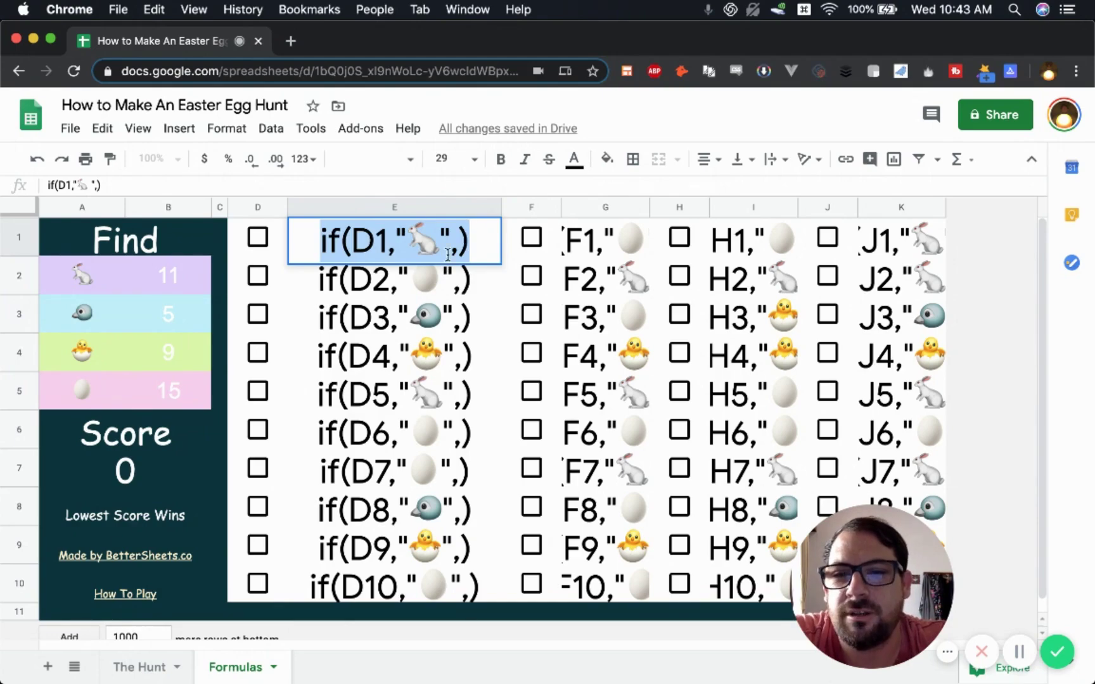
pyautogui.click(454, 246)
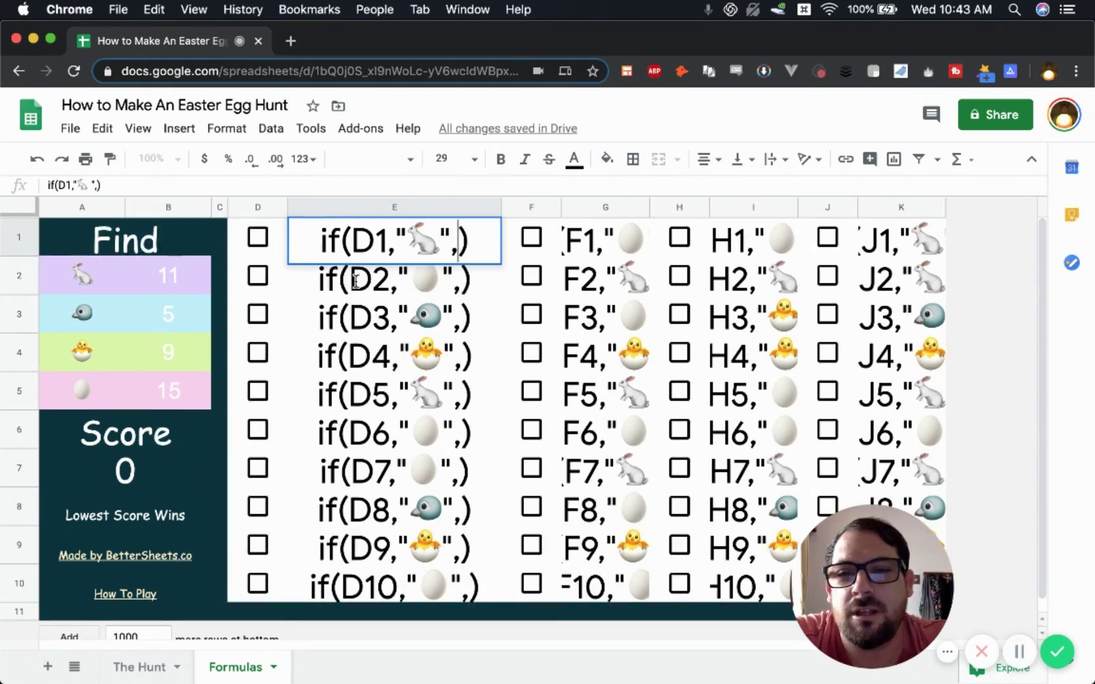
pyautogui.click(264, 242)
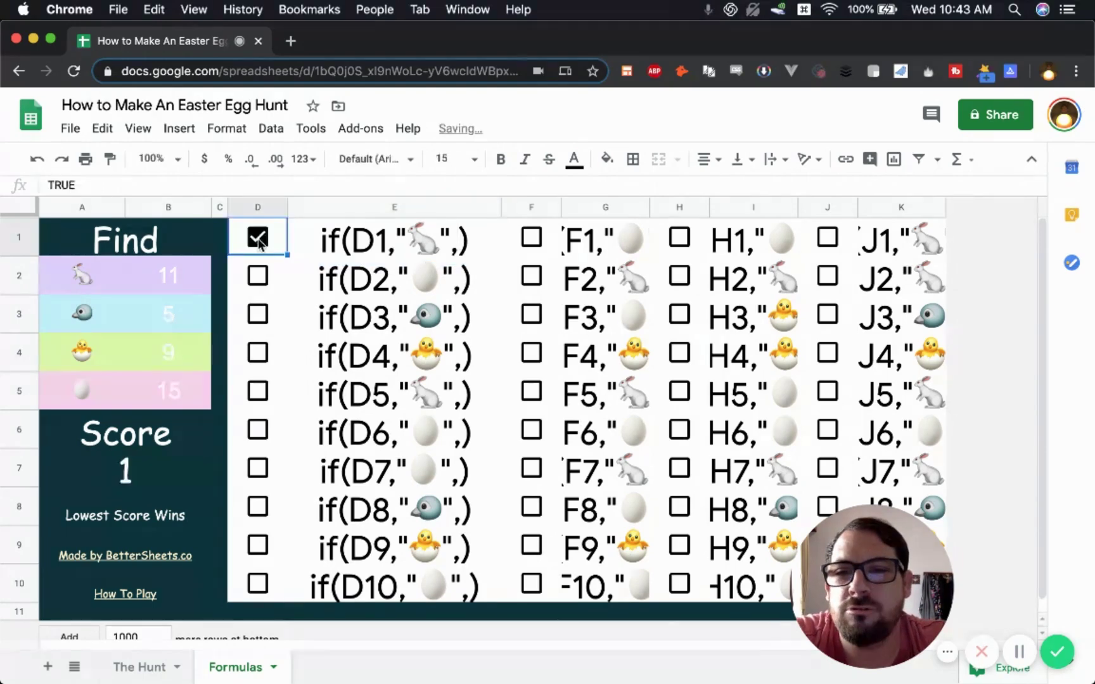
# On The Hunt sheet, clear all the checkboxes in columns D and F.
pyautogui.click(134, 675)
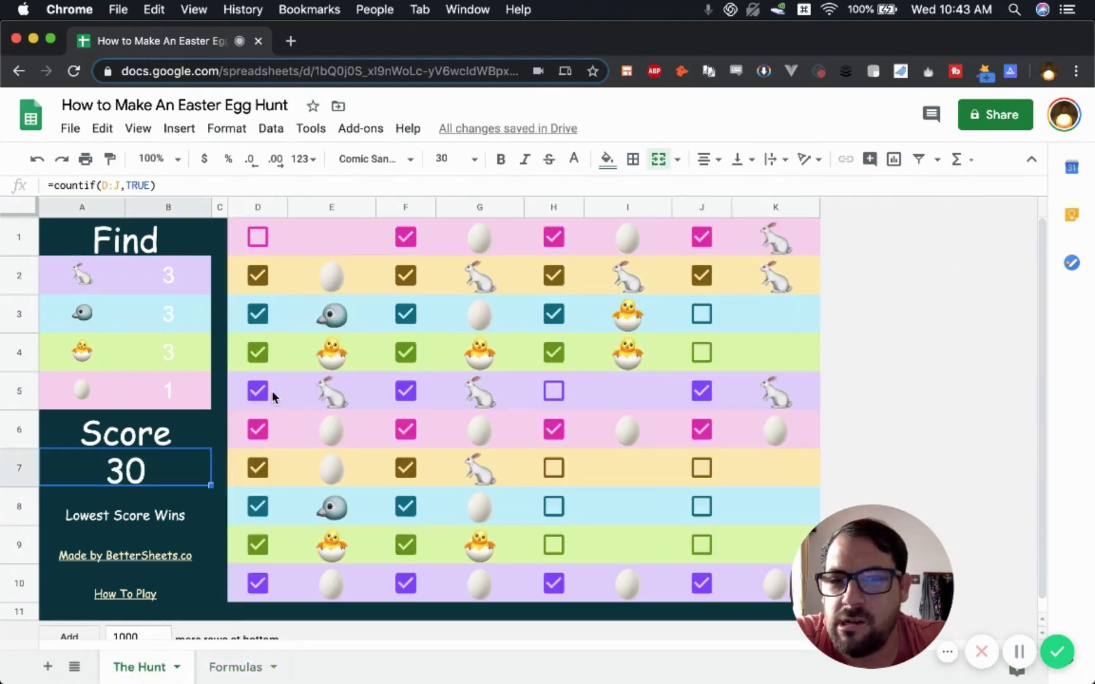
pyautogui.click(262, 283)
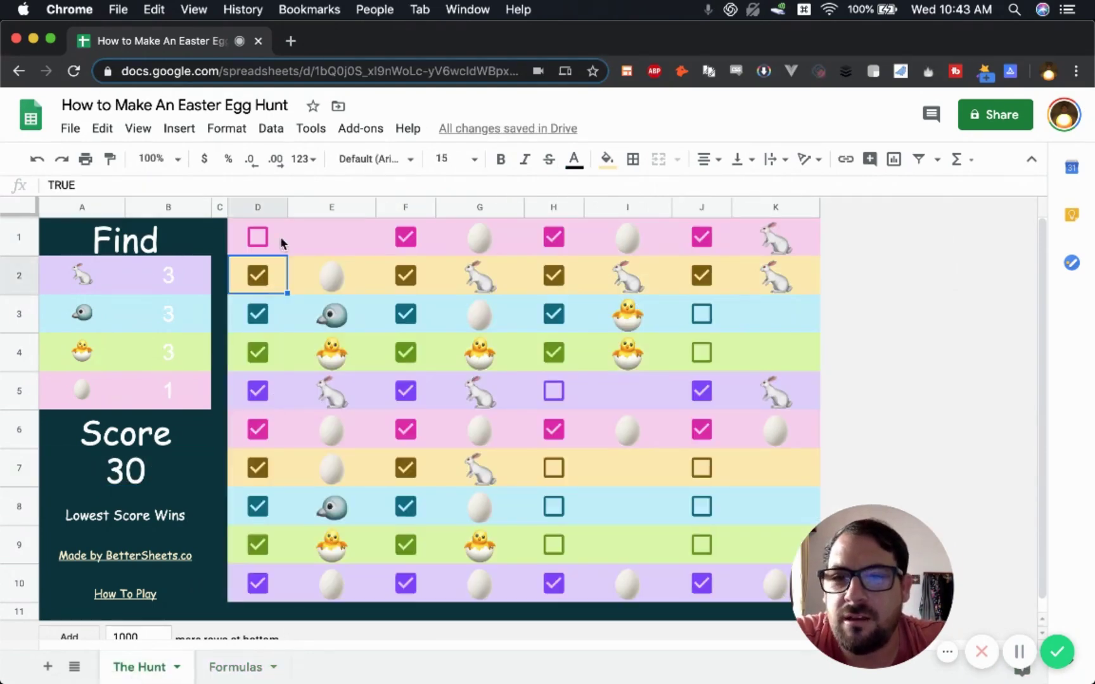
pyautogui.click(327, 207)
pyautogui.click(259, 207)
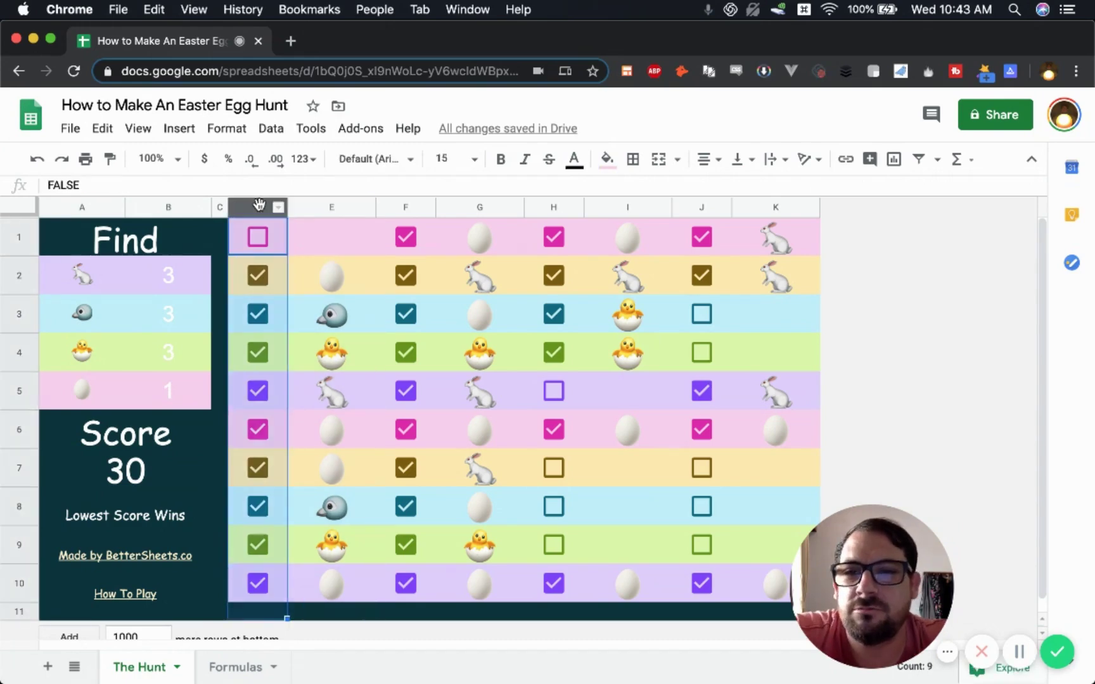
pyautogui.press('space')
pyautogui.click(409, 206)
pyautogui.press('space')
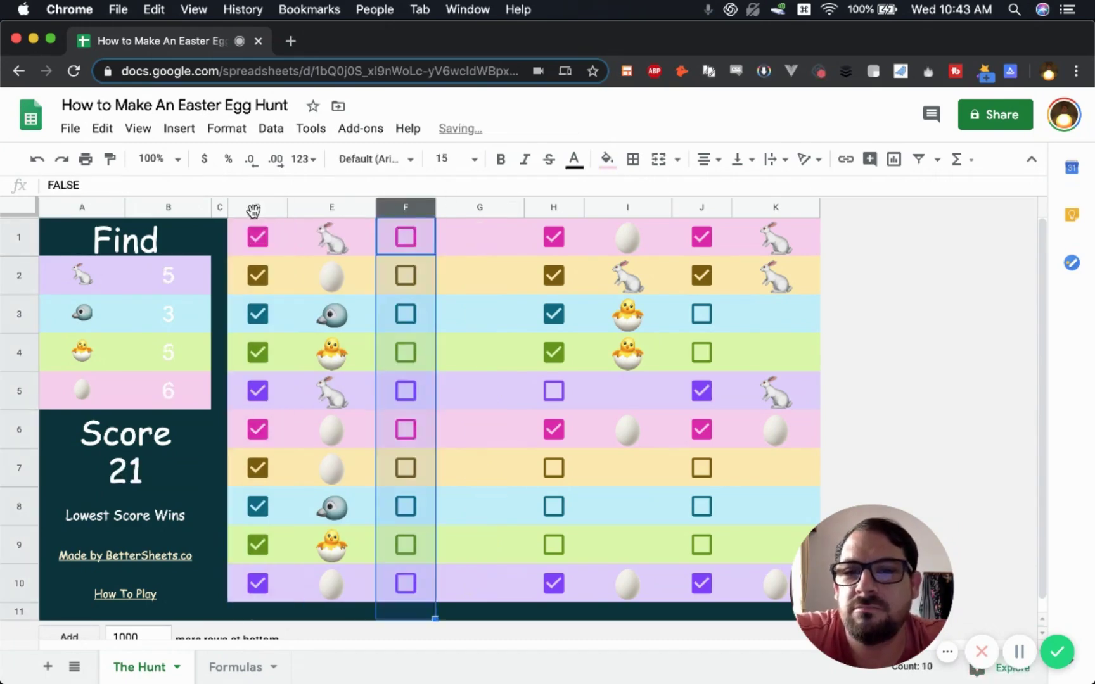
pyautogui.click(256, 207)
pyautogui.press('space')
pyautogui.click(560, 209)
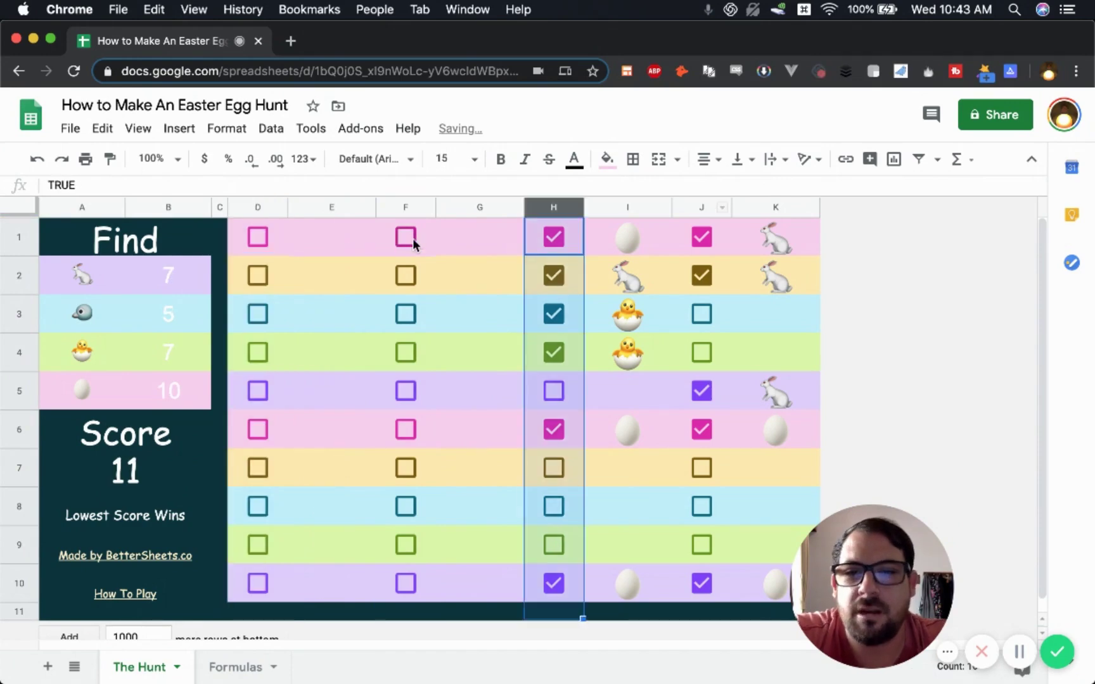
# Tick the checkboxes F1, F2 and F3 to reveal the emojis beside them.
pyautogui.click(410, 237)
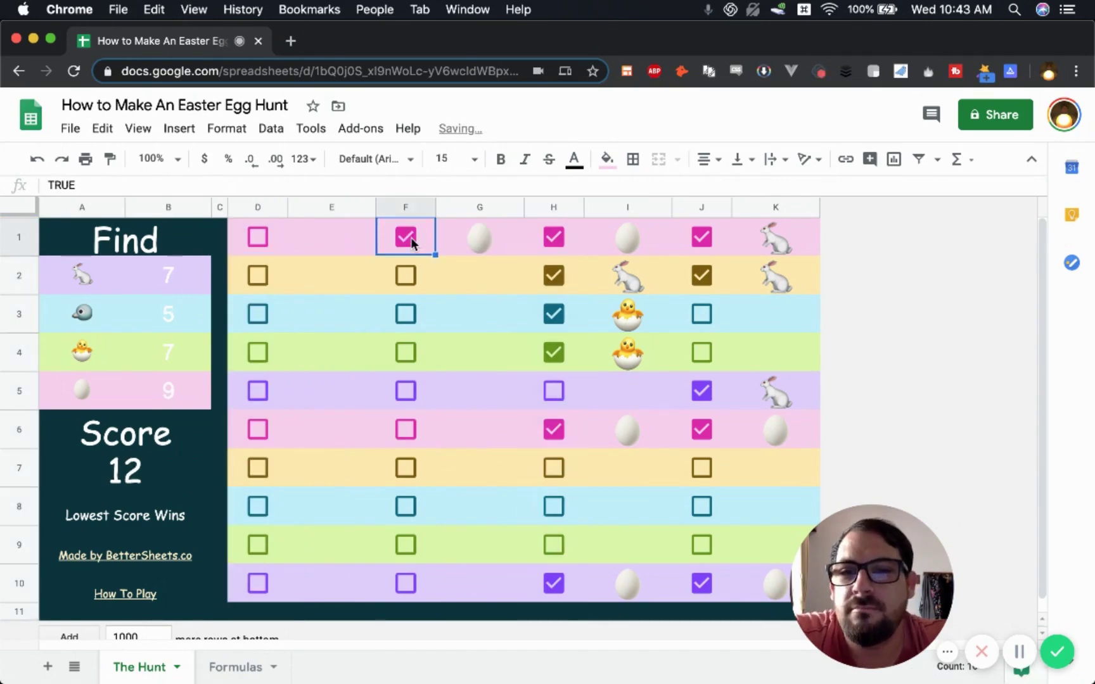
pyautogui.click(406, 277)
pyautogui.click(404, 313)
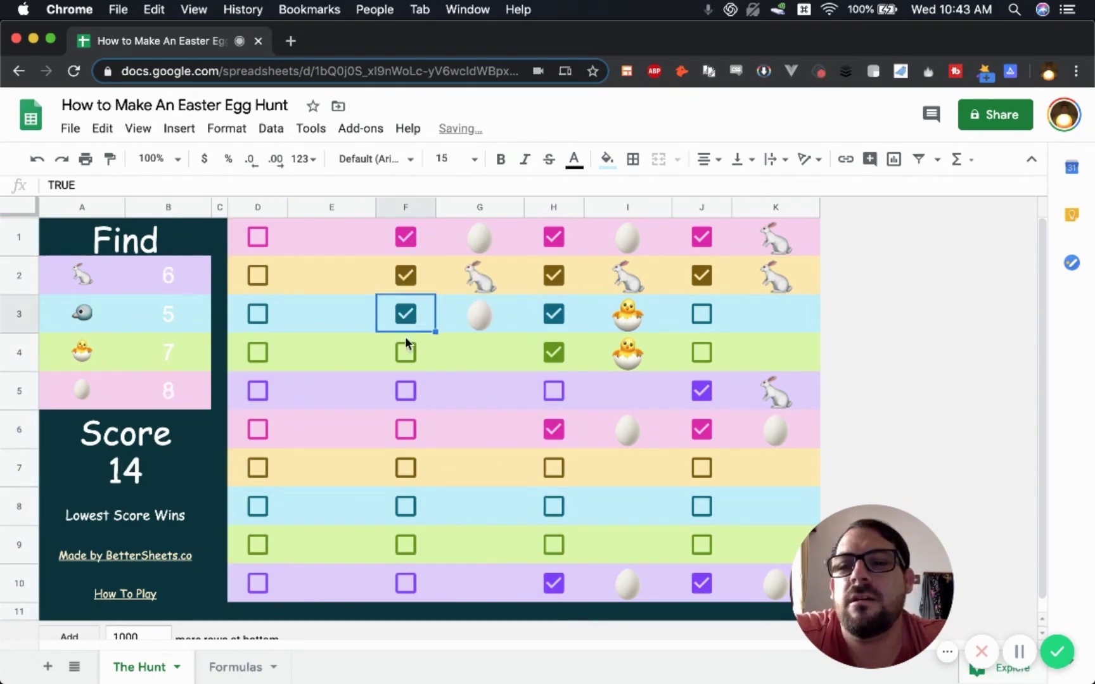
# On the Formulas sheet, tick the D2 and D3 checkboxes and leave D4 unticked.
pyautogui.click(235, 667)
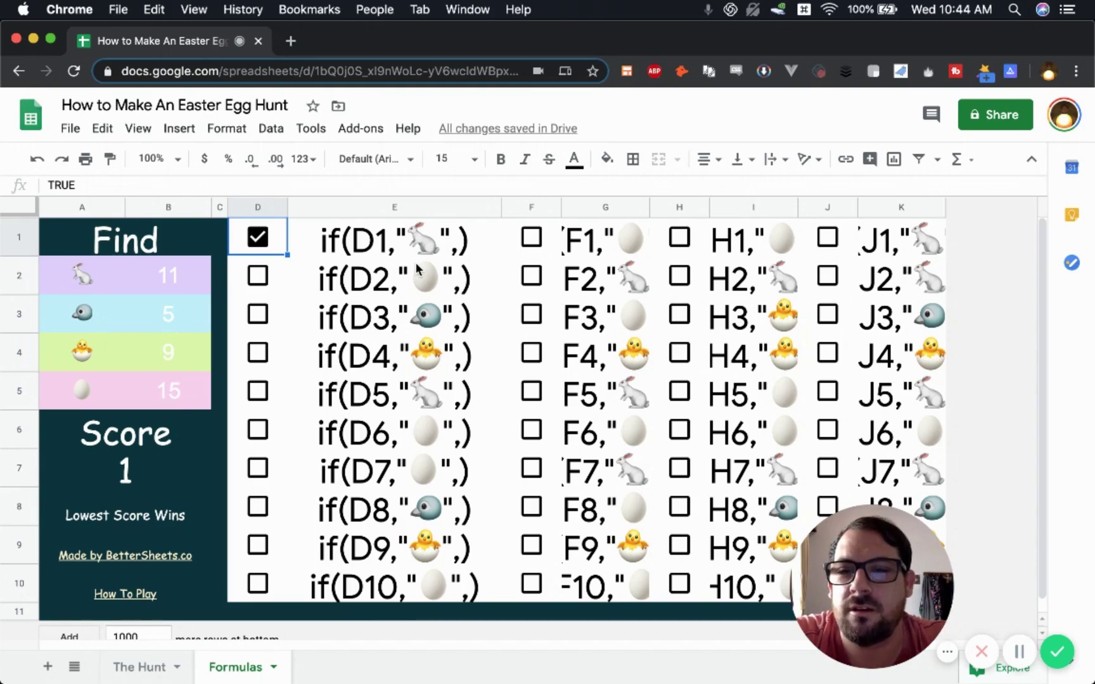
pyautogui.click(257, 272)
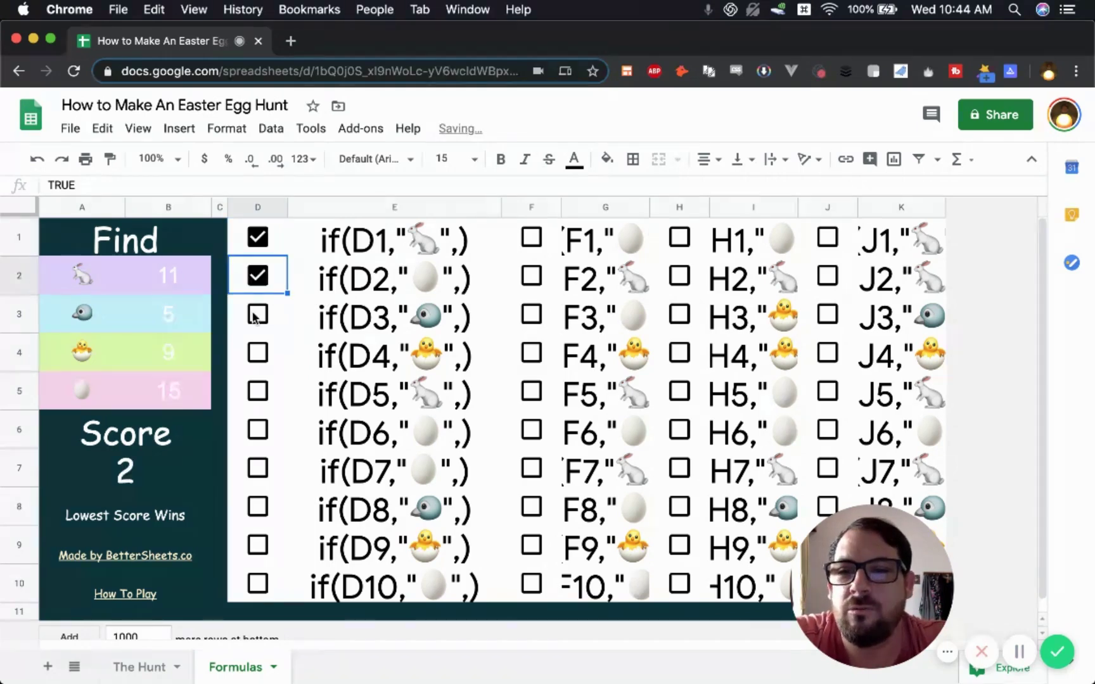
pyautogui.click(256, 315)
pyautogui.click(262, 359)
pyautogui.click(255, 356)
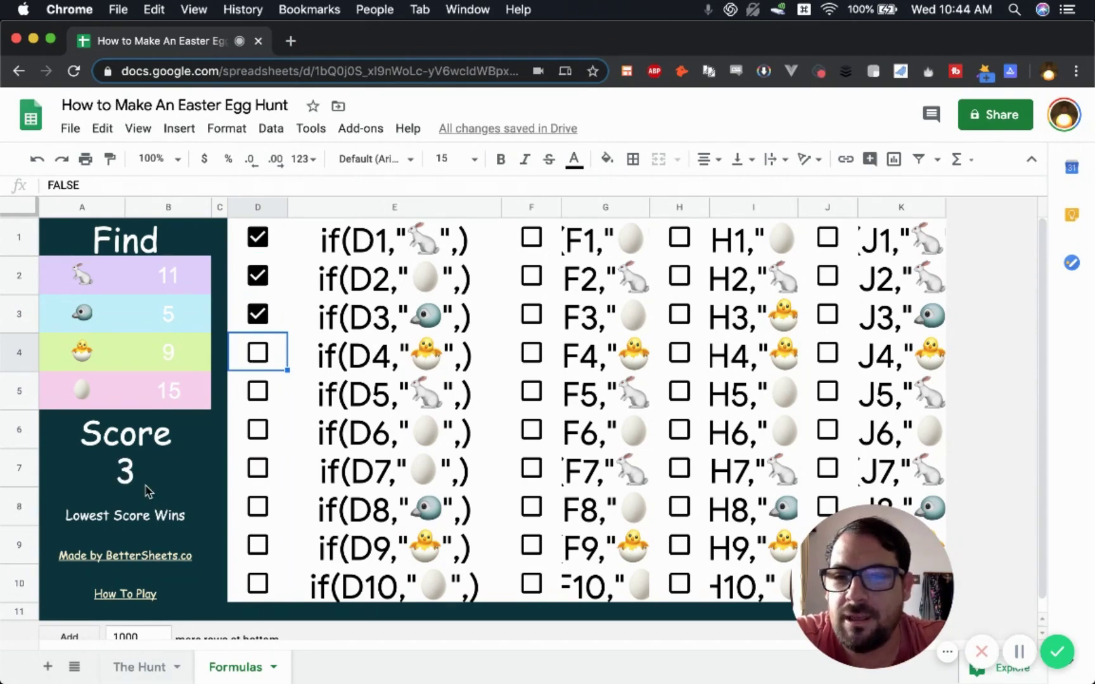
# Examine the COUNTIF formula under the Score heading and the rabbit count formula in B2, leaving both unedited.
pyautogui.click(166, 475)
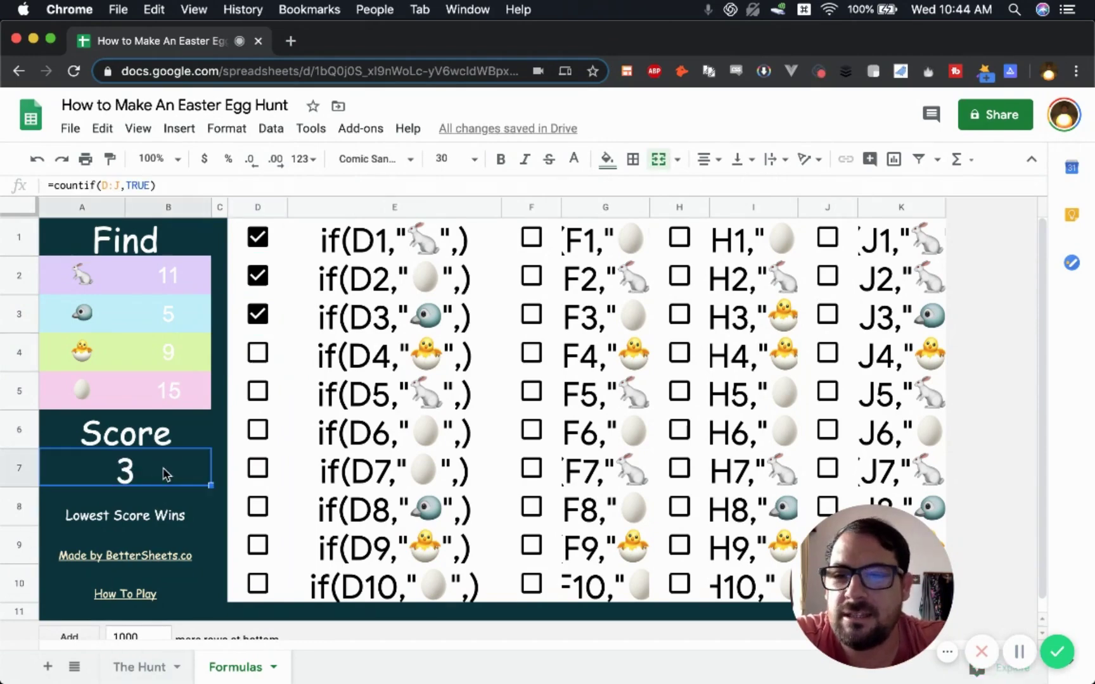
pyautogui.click(52, 190)
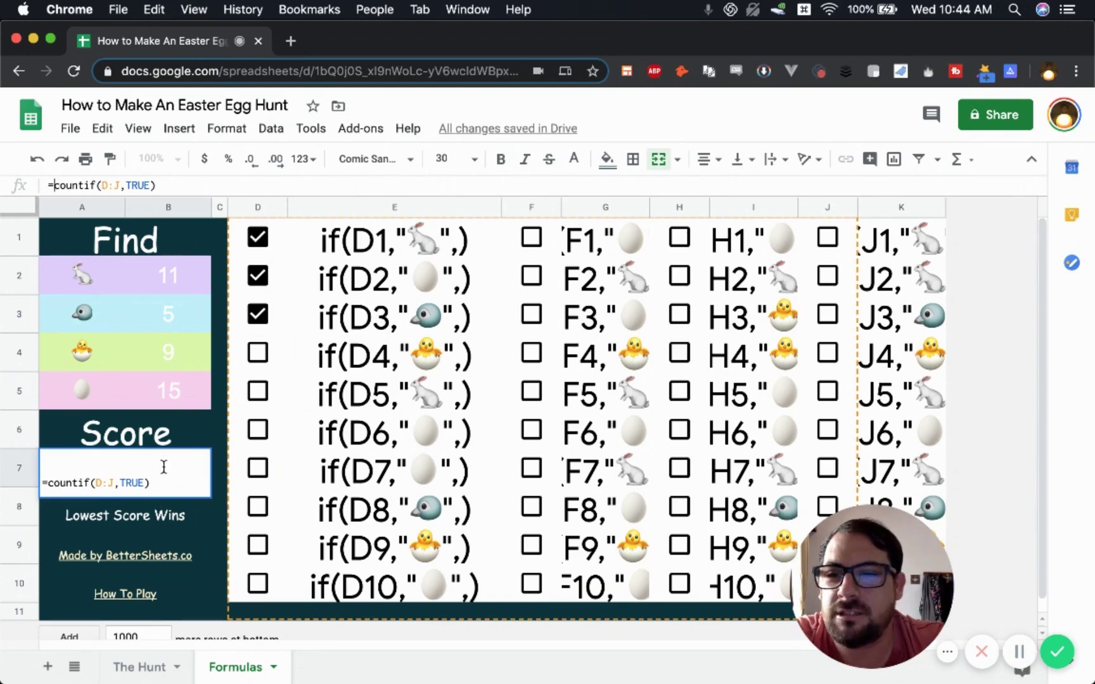
pyautogui.click(181, 264)
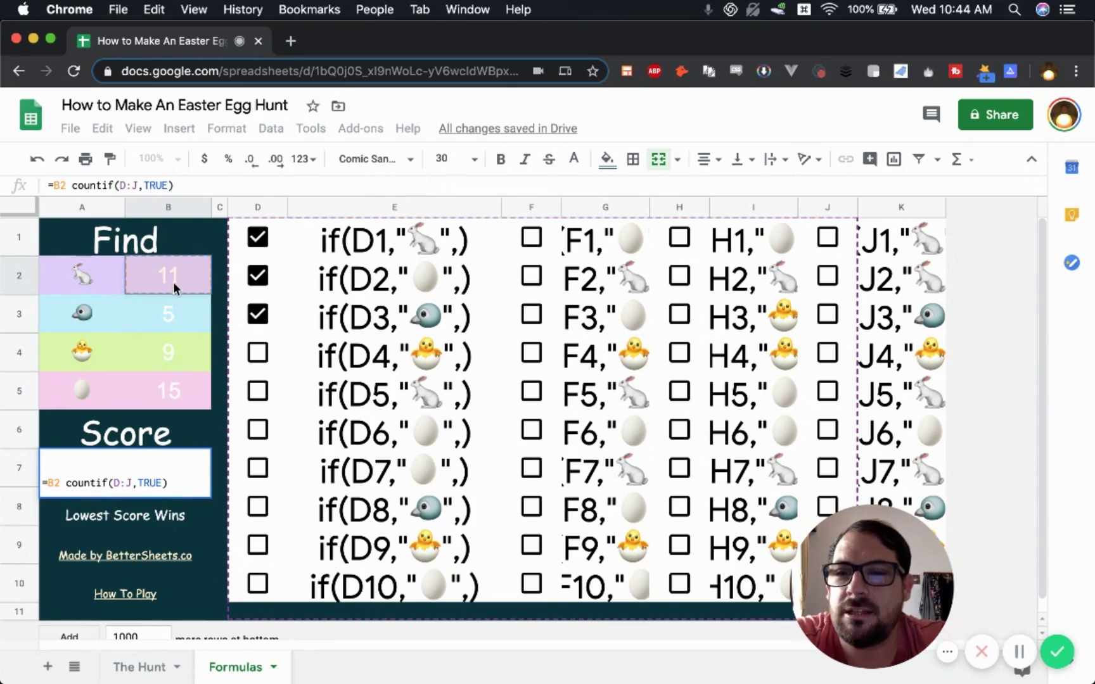
pyautogui.press('Escape')
pyautogui.click(200, 271)
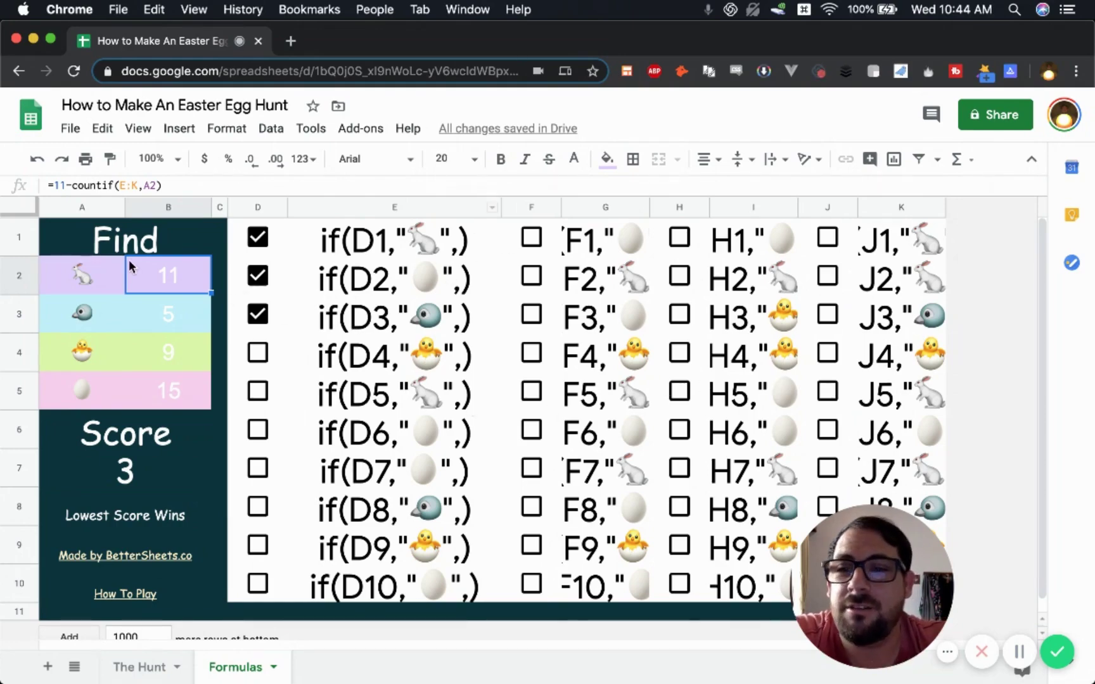
# Return to The Hunt sheet and untick the checkboxes F1, F2 and F3.
pyautogui.click(142, 671)
pyautogui.click(405, 237)
pyautogui.click(406, 276)
pyautogui.click(406, 354)
pyautogui.click(407, 312)
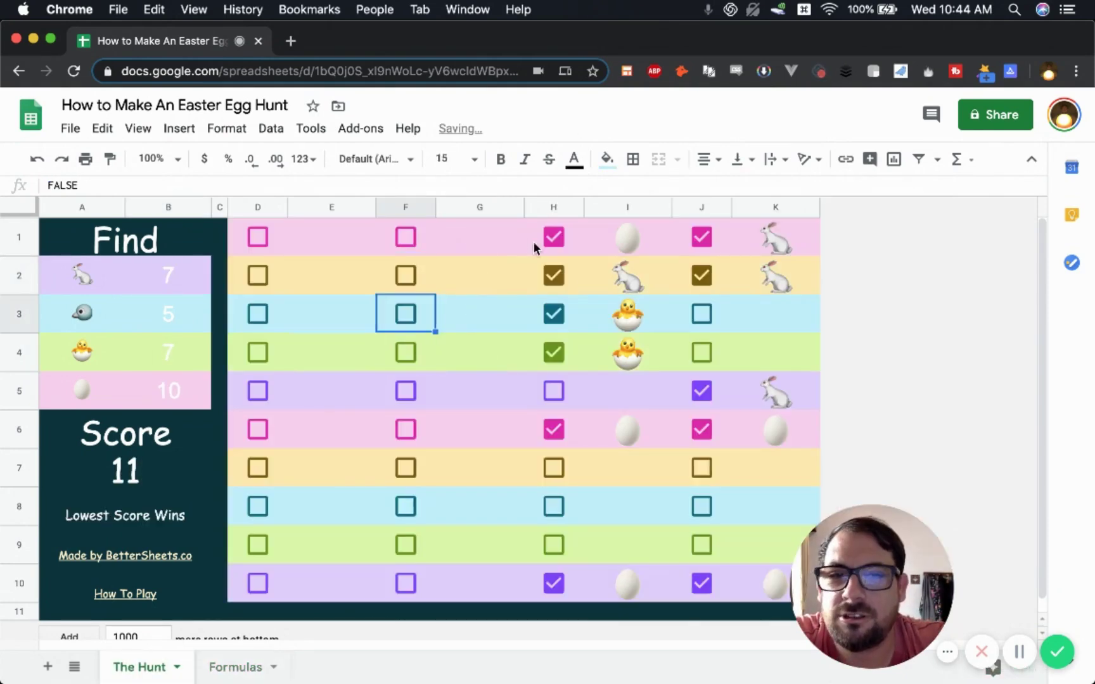
# Untick the checkboxes H1 to H4, along with J1, J2 and J5.
pyautogui.click(559, 274)
pyautogui.click(553, 352)
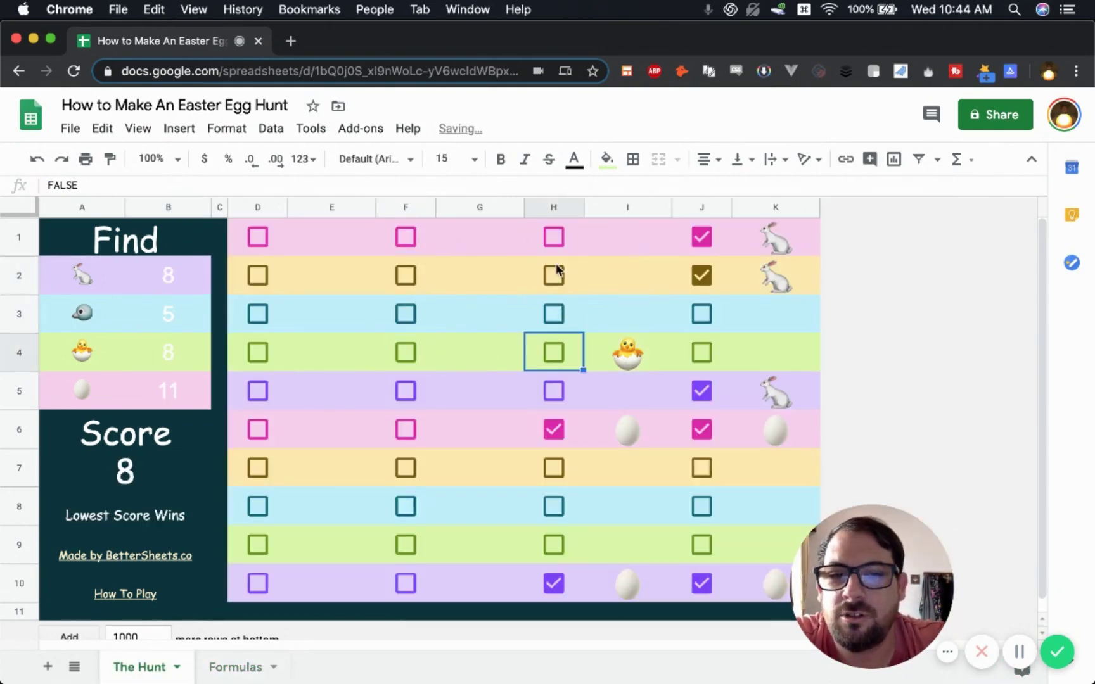
pyautogui.click(702, 277)
pyautogui.click(702, 240)
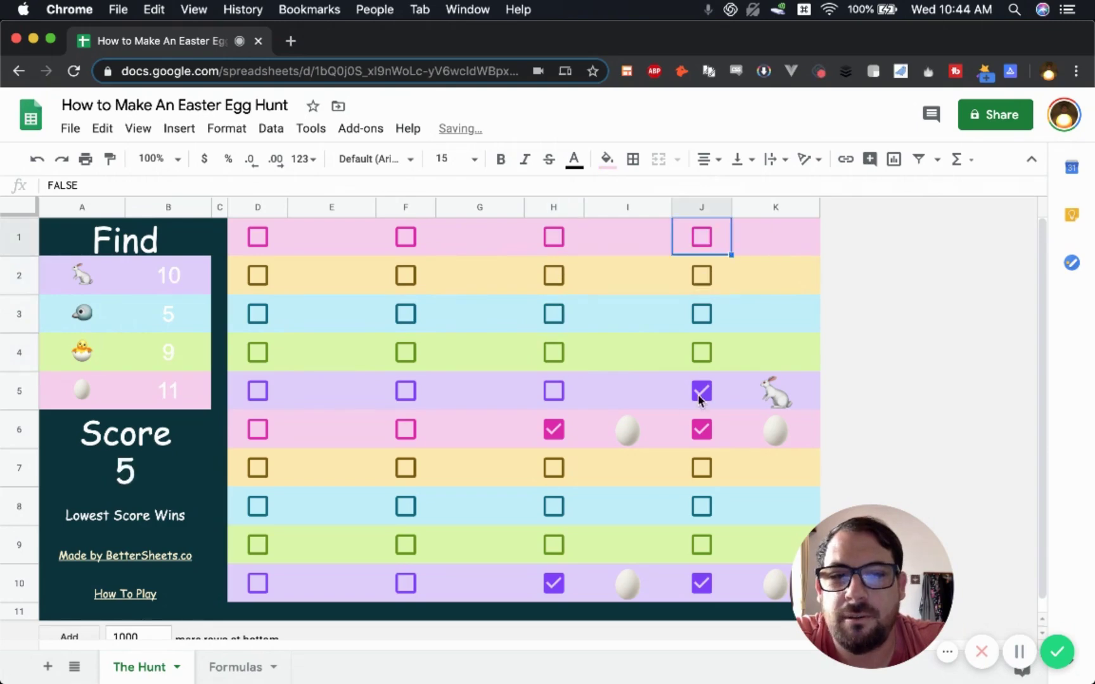
pyautogui.click(701, 390)
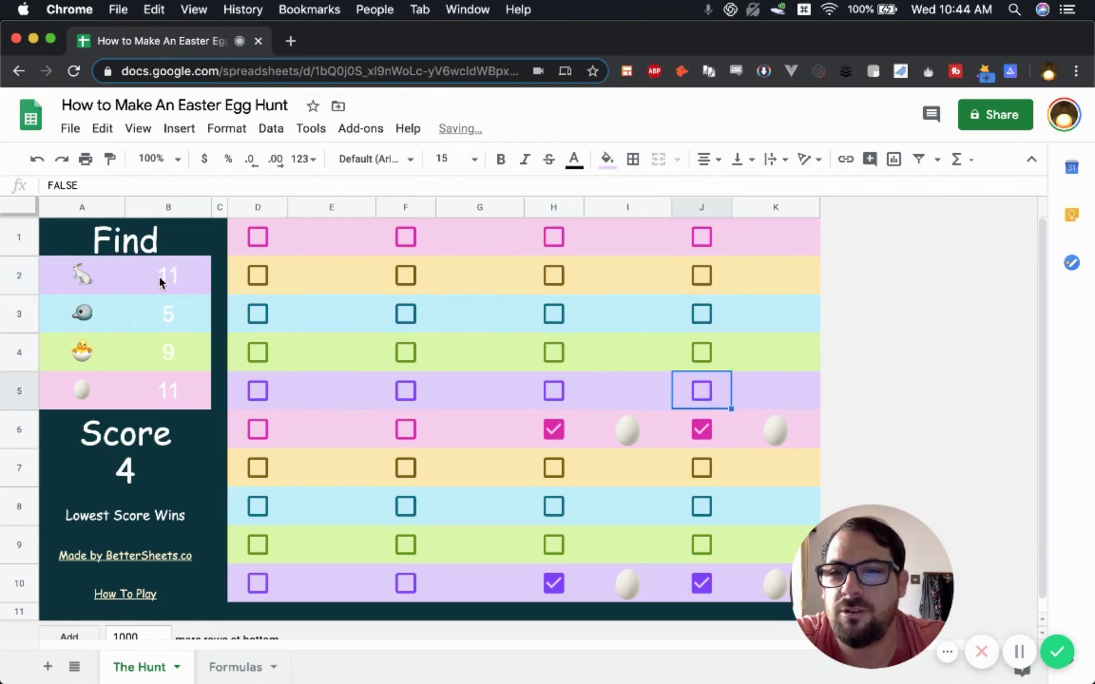
# Tick the D2 and D1 checkboxes to reveal an egg and a rabbit.
pyautogui.click(198, 273)
pyautogui.click(260, 279)
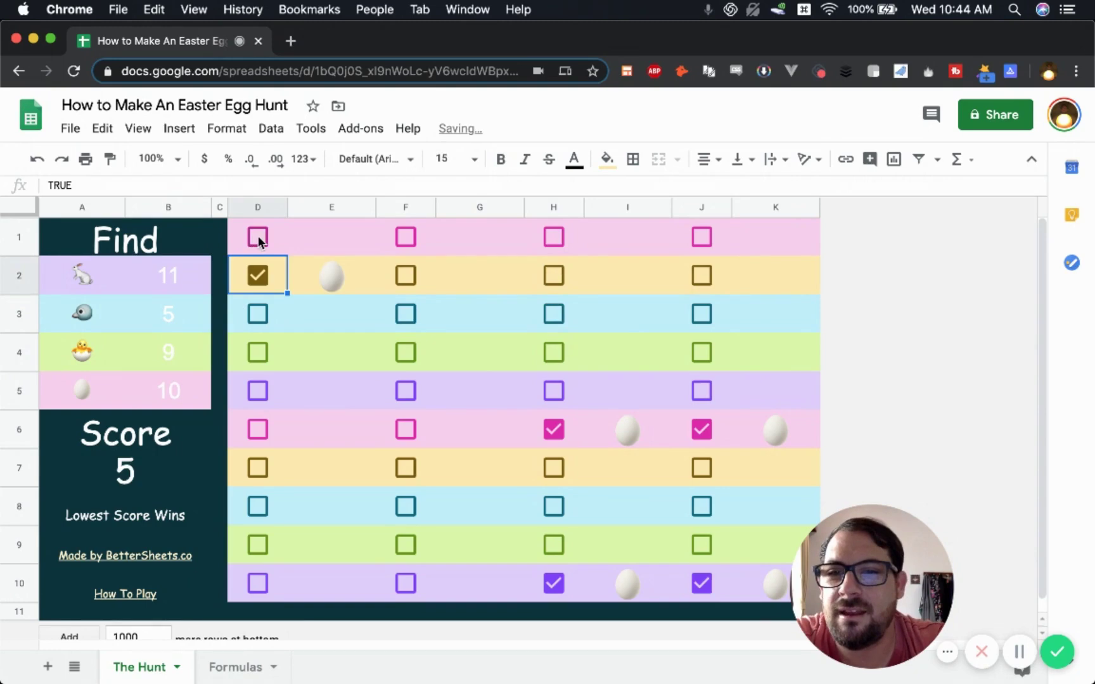
pyautogui.click(258, 237)
pyautogui.click(259, 312)
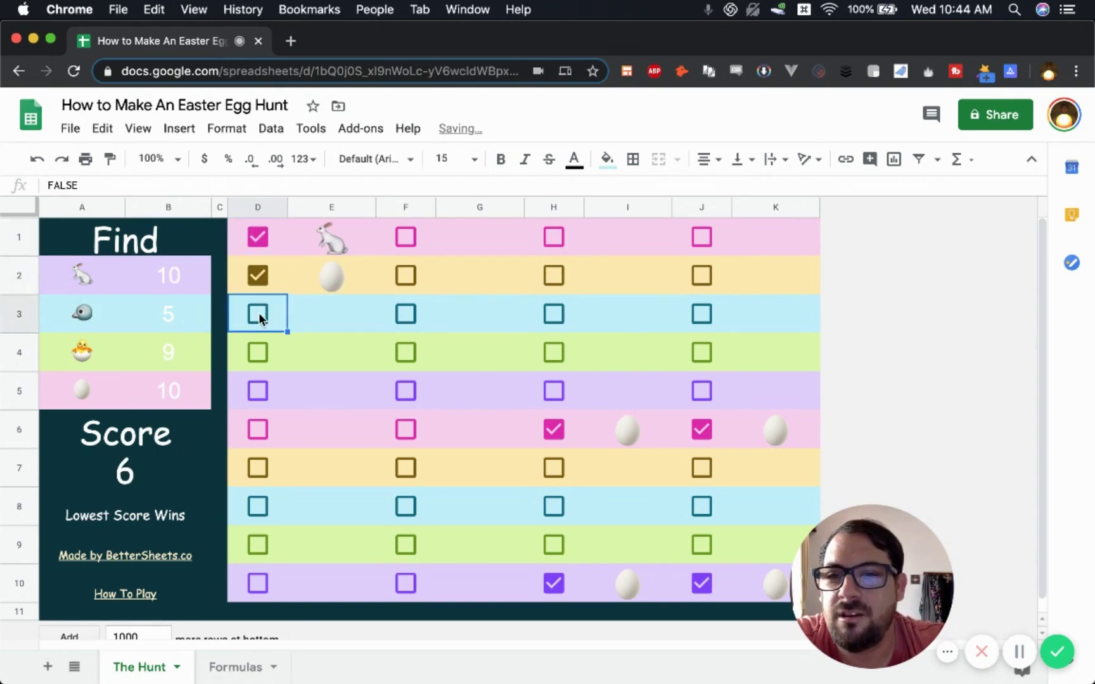
# Examine the rabbit count formula in B2 and the ranges it references, without editing it.
pyautogui.click(154, 261)
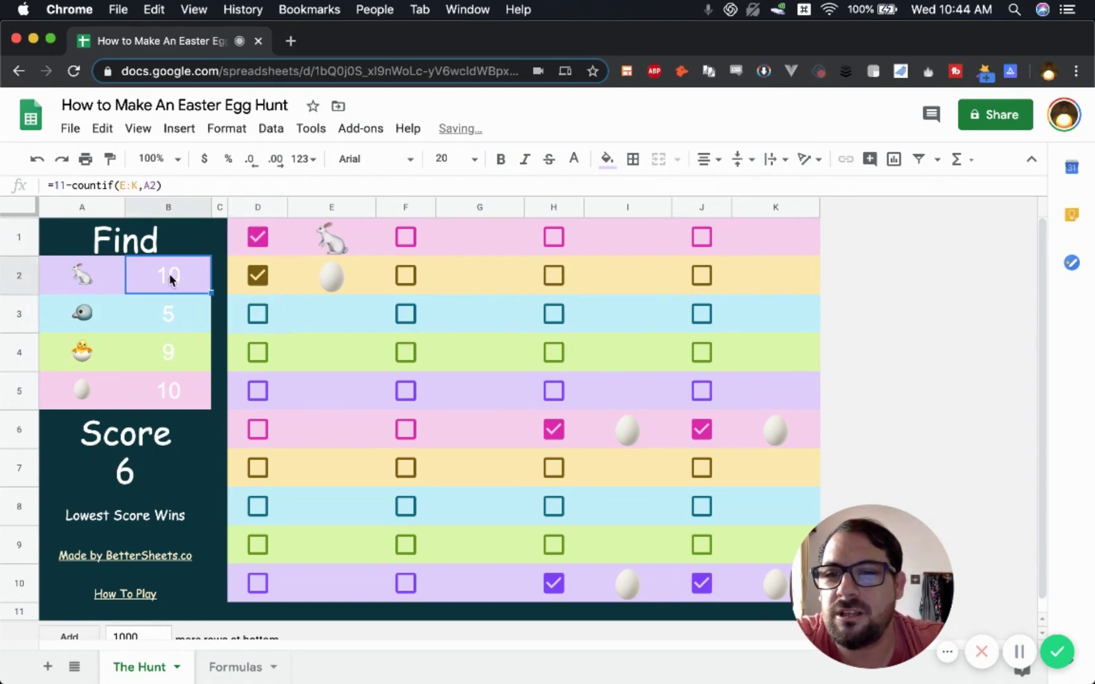
pyautogui.click(67, 185)
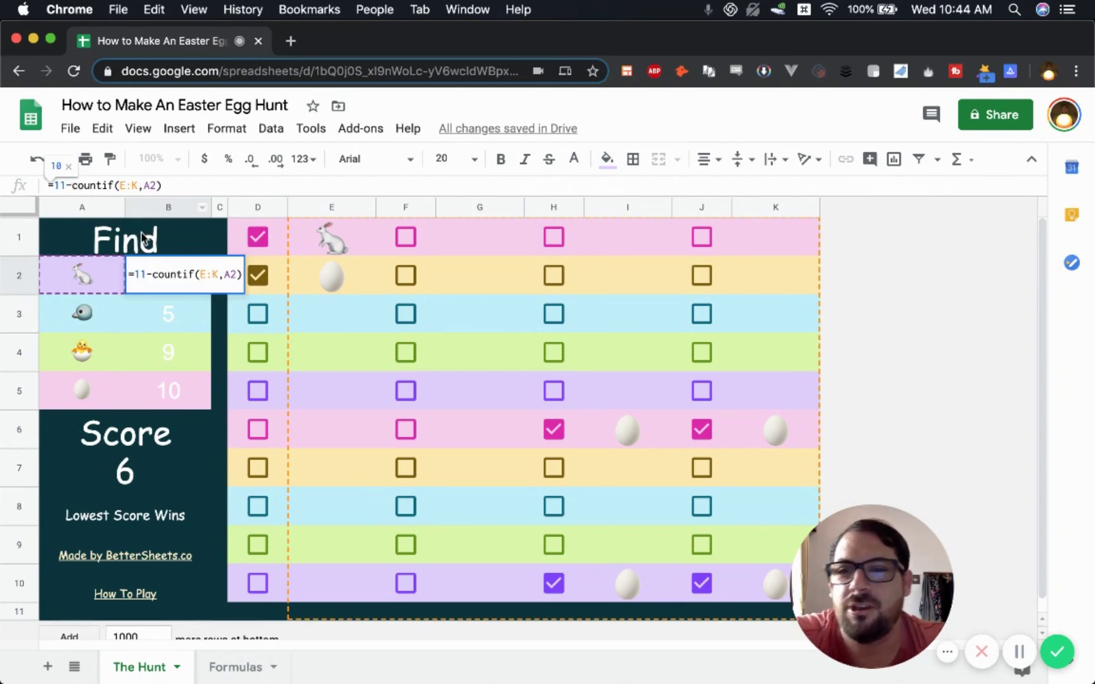
pyautogui.press('Escape')
# Tick the remaining column D checkboxes, from D3 down to D10.
pyautogui.click(257, 314)
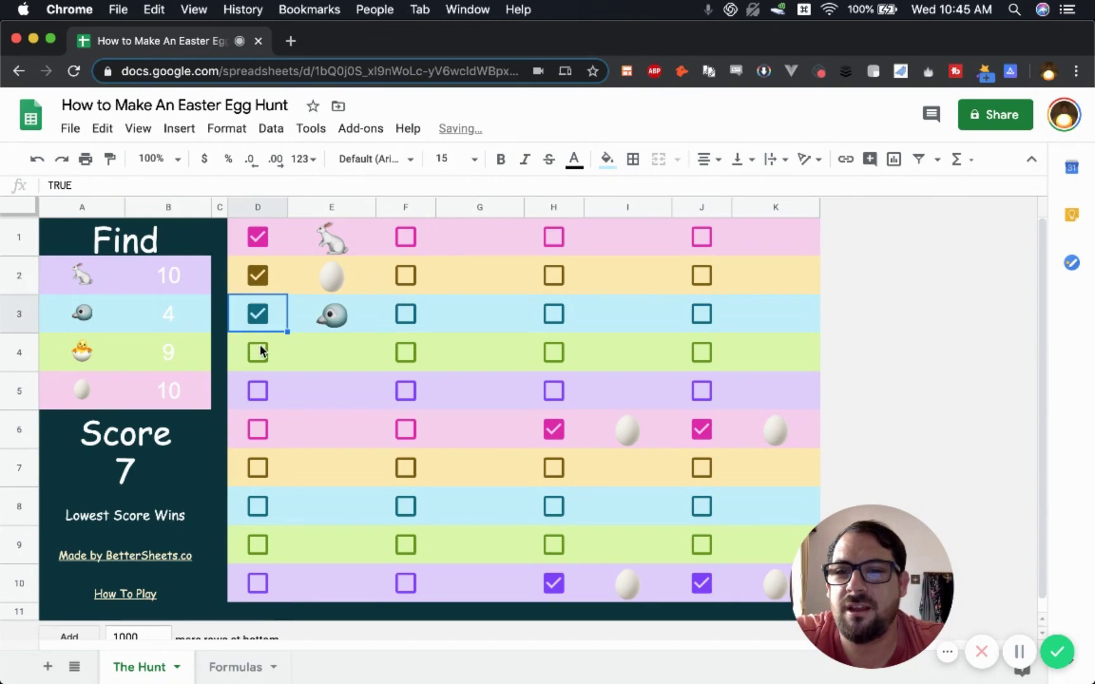
pyautogui.click(257, 352)
pyautogui.click(257, 390)
pyautogui.click(257, 429)
pyautogui.click(258, 467)
pyautogui.click(258, 467)
pyautogui.click(260, 511)
pyautogui.click(258, 469)
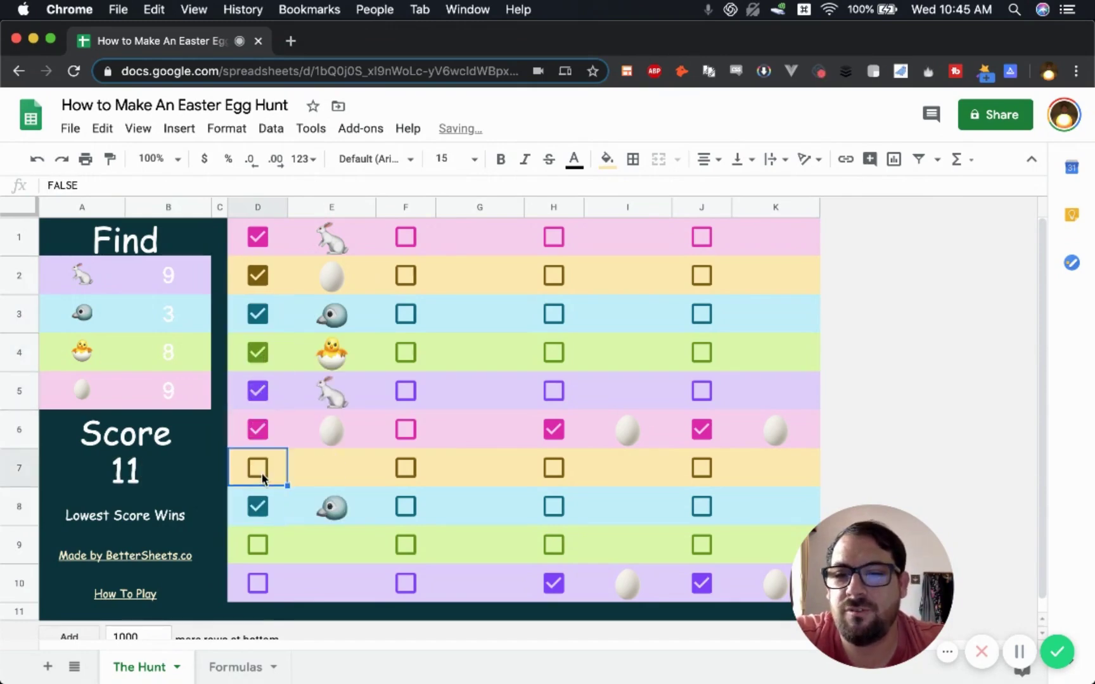
pyautogui.click(258, 544)
pyautogui.click(258, 582)
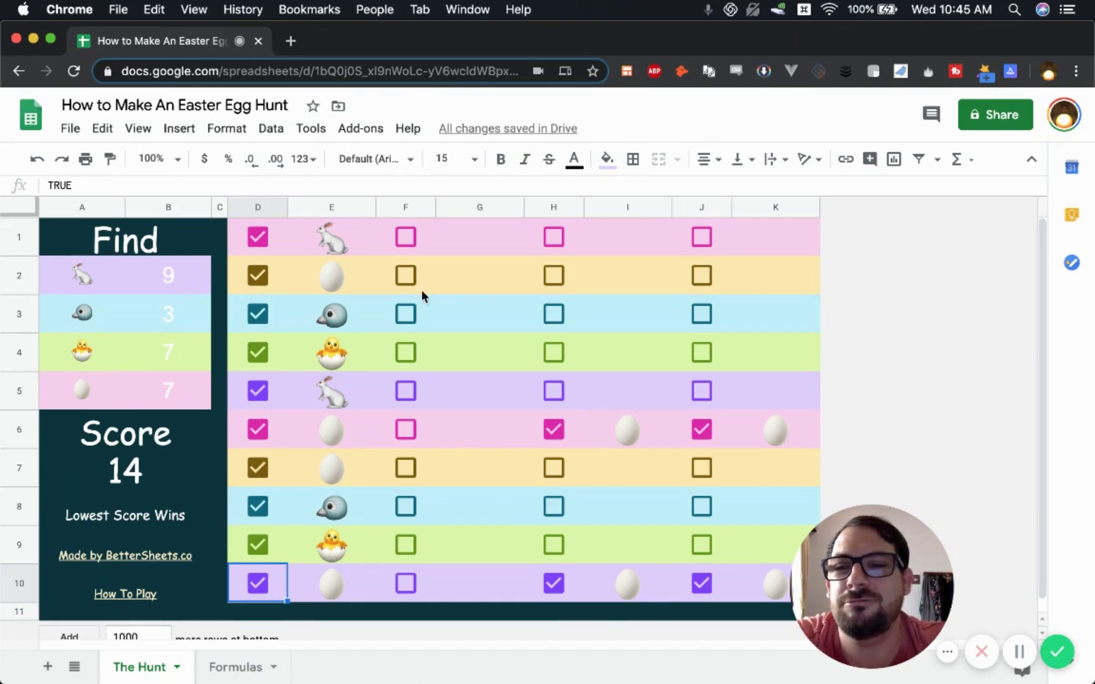
# Tick the column F checkboxes from F1 to F6.
pyautogui.click(406, 237)
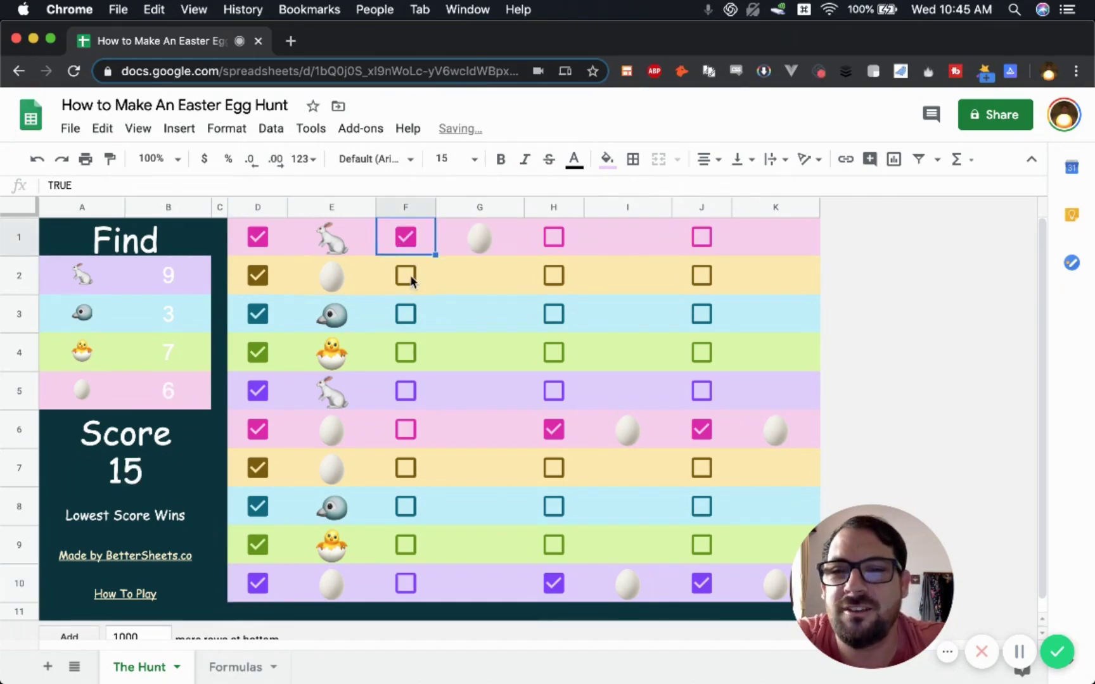
pyautogui.click(405, 275)
pyautogui.click(405, 314)
pyautogui.click(406, 352)
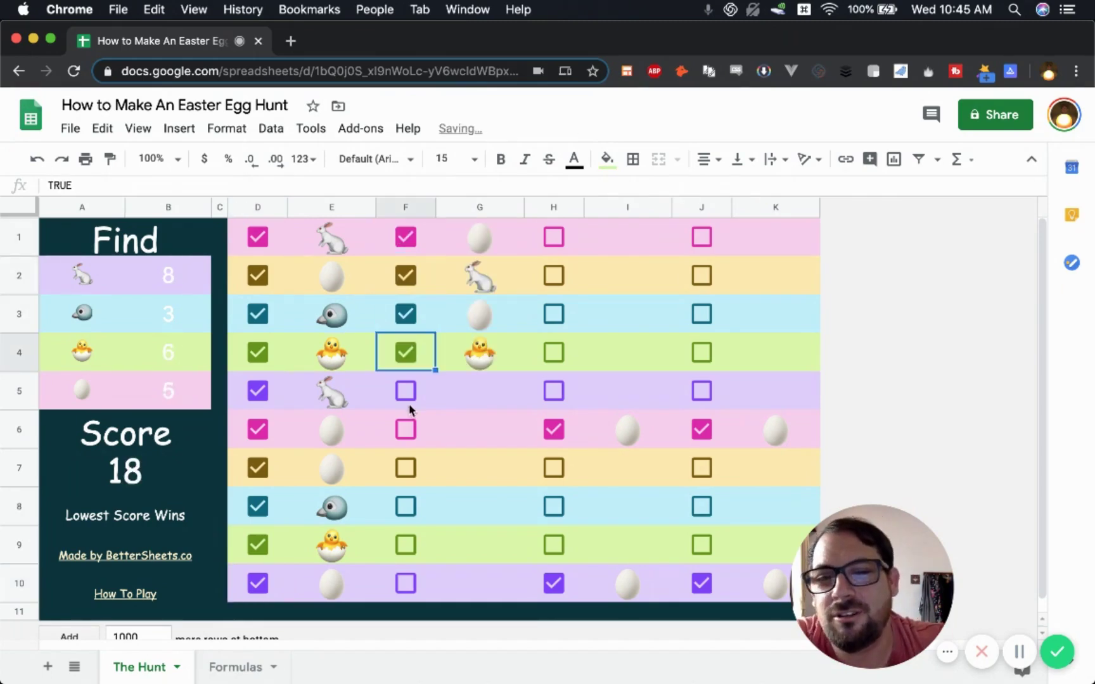
pyautogui.click(406, 391)
pyautogui.click(405, 430)
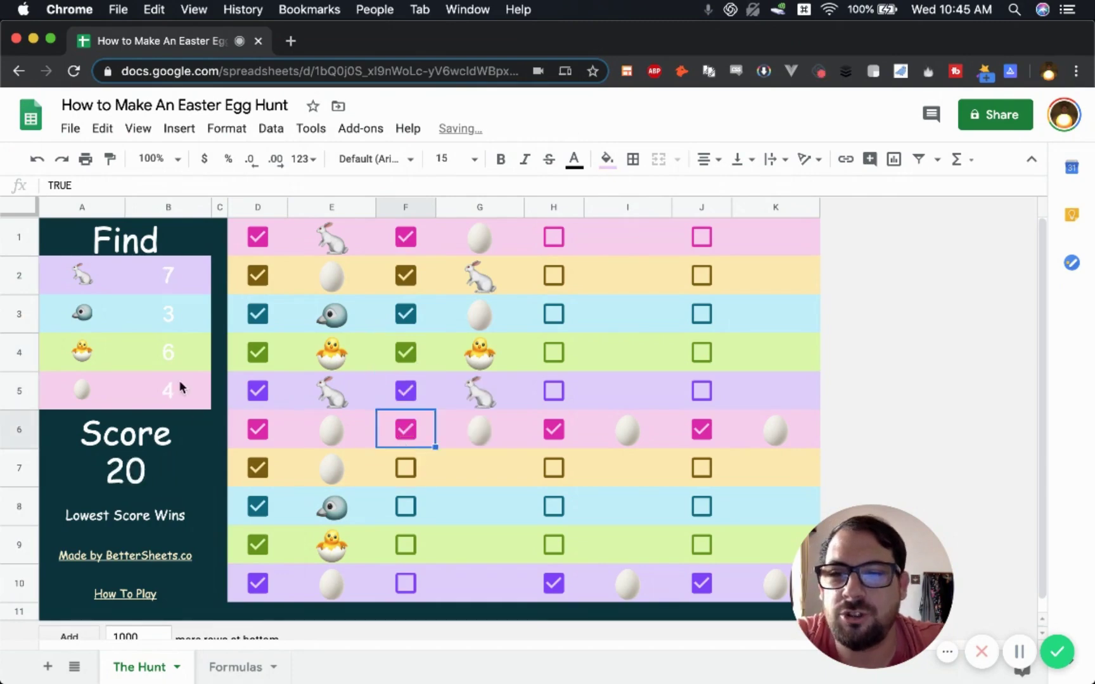
# Inspect the formula under the Score heading and the egg count formula in B5.
pyautogui.click(135, 431)
pyautogui.click(154, 468)
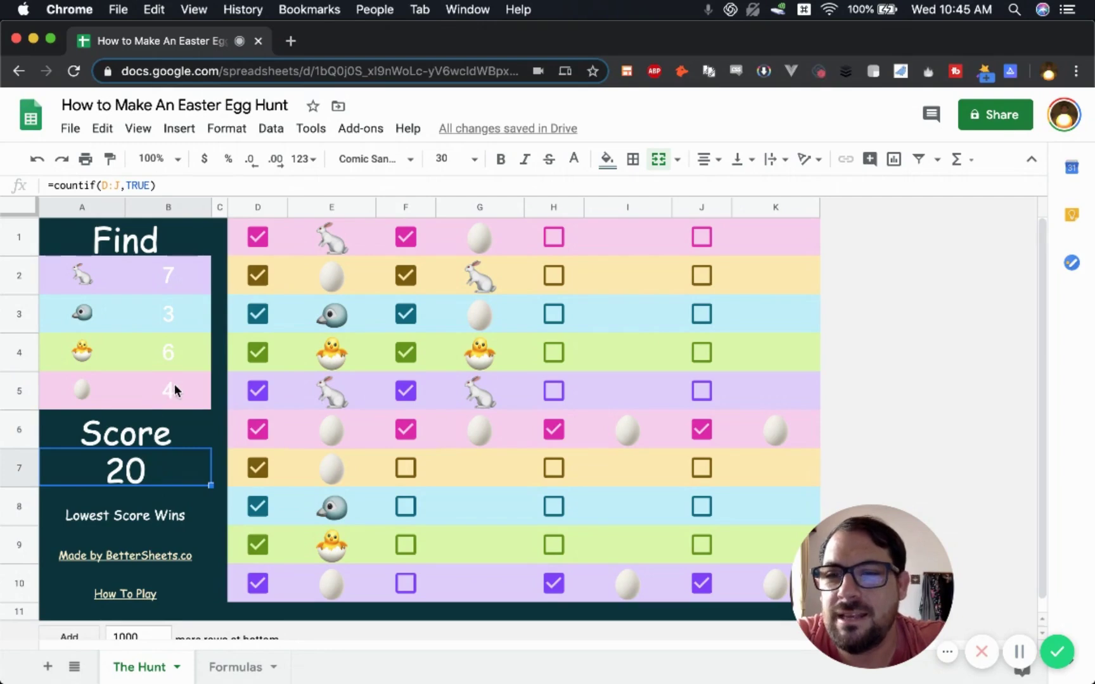
pyautogui.click(174, 384)
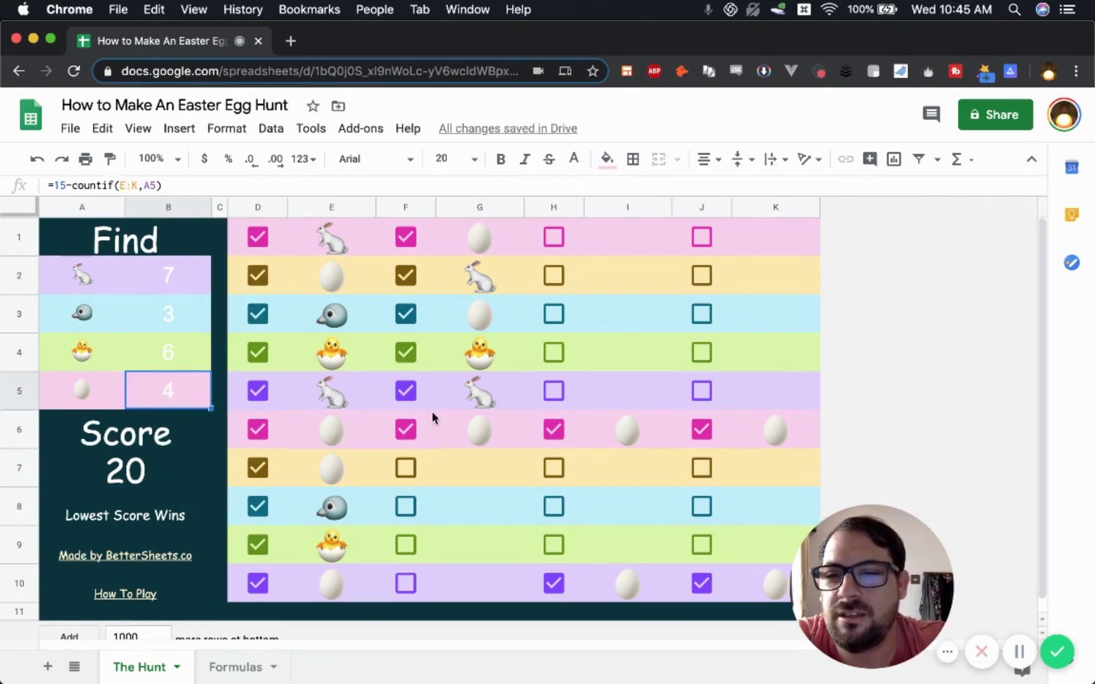
# Tick the checkboxes F7, F8 and H4.
pyautogui.click(405, 468)
pyautogui.click(406, 506)
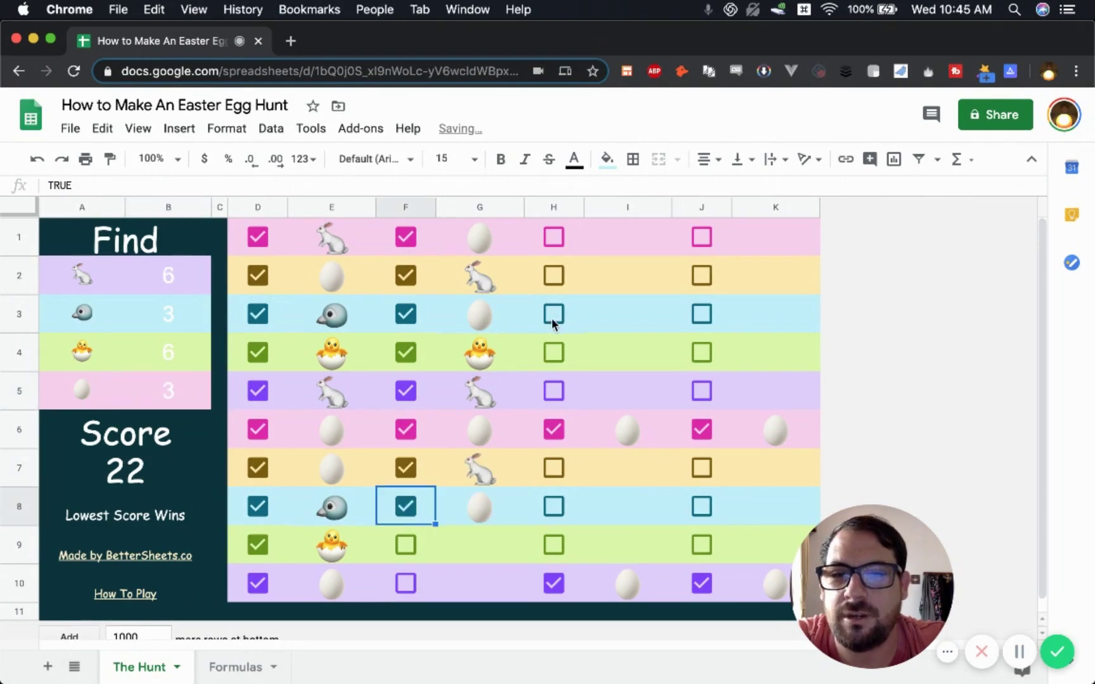
pyautogui.click(553, 352)
# Show the conditional formatting rules for the Score heading and the score value in A6:B7.
pyautogui.click(143, 435)
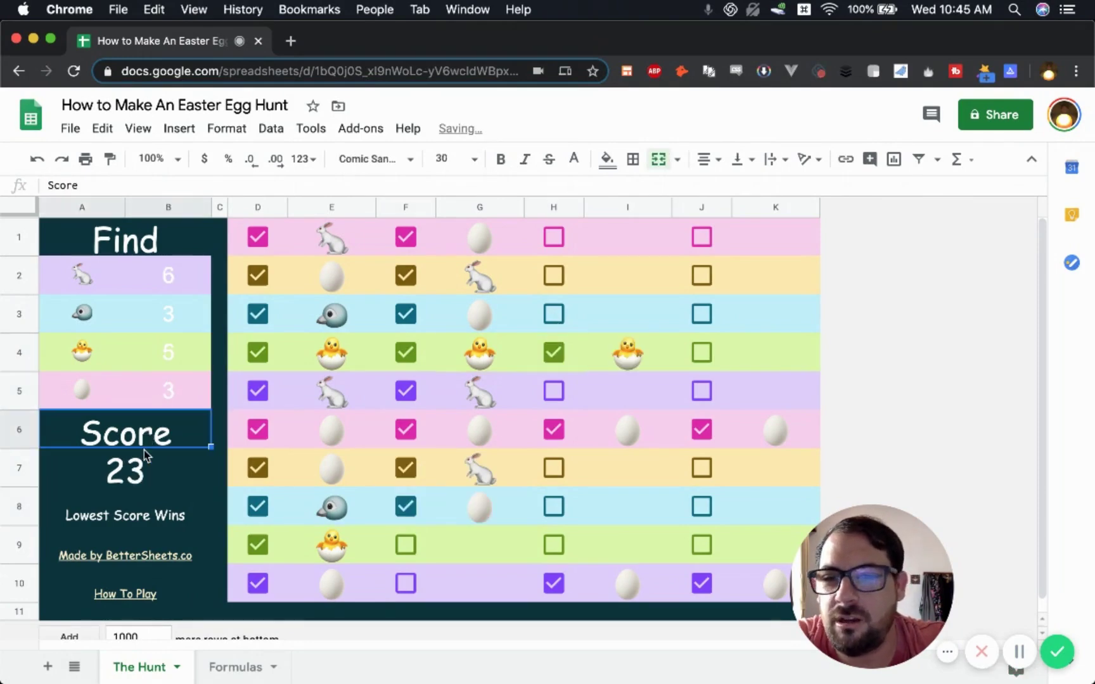
pyautogui.keyDown('shift'); pyautogui.click(143, 485); pyautogui.keyUp('shift')
pyautogui.click(311, 128)
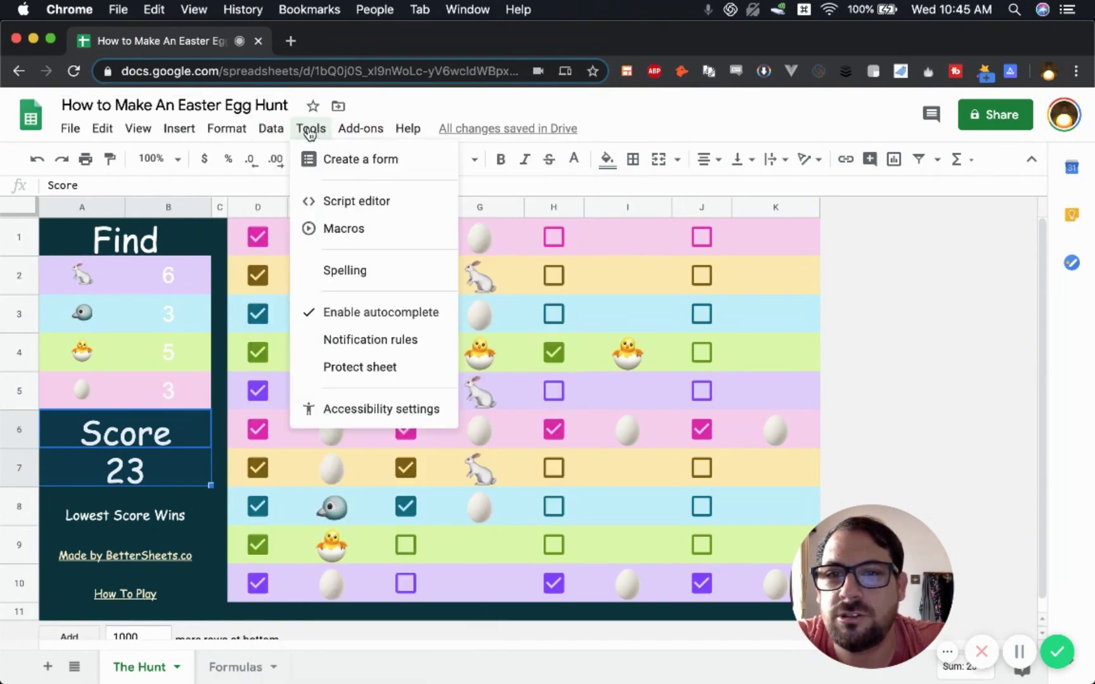
pyautogui.click(311, 129)
pyautogui.click(226, 129)
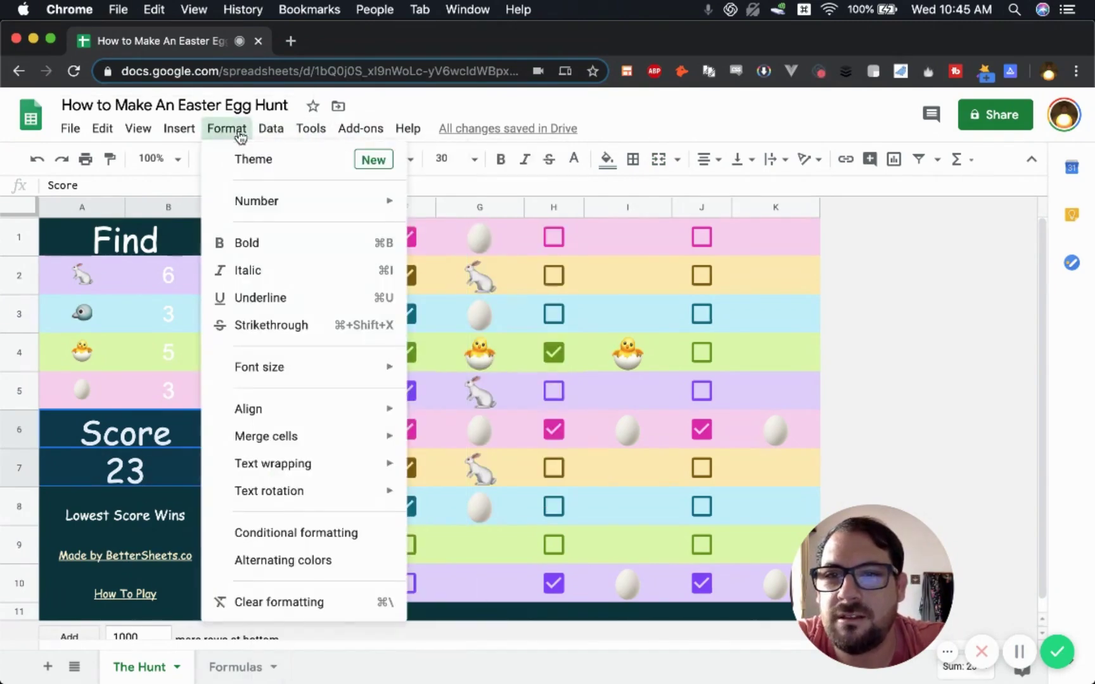
pyautogui.click(307, 533)
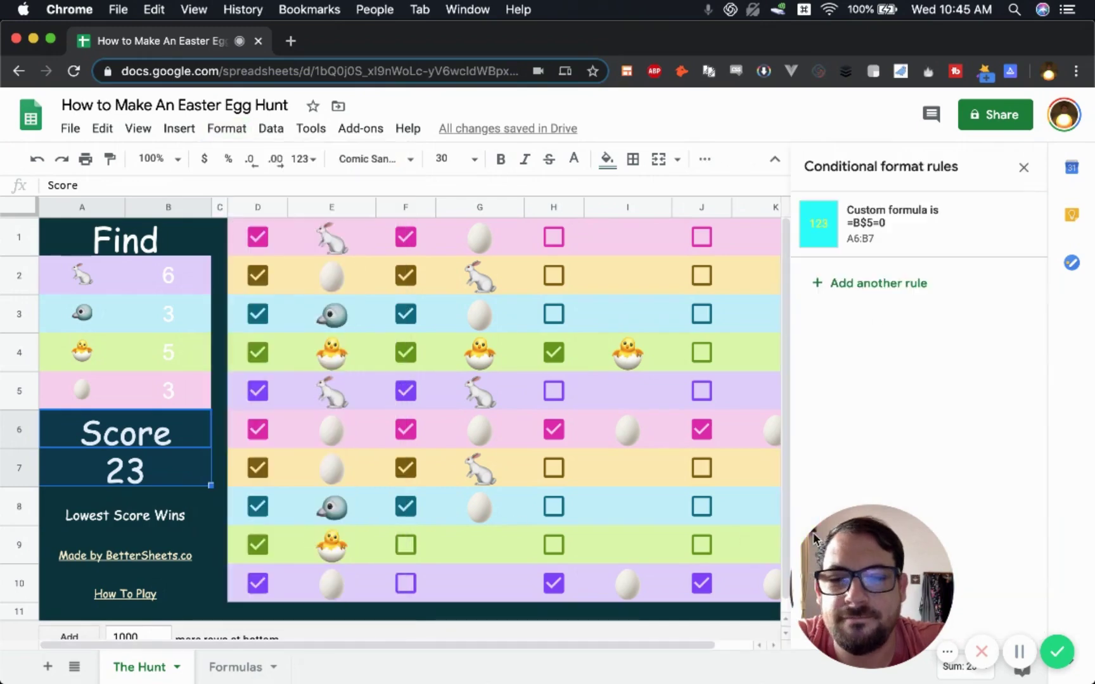
# Open the conditional formatting rule for A6:B7 to show its custom formula and formatting style.
pyautogui.moveTo(896, 595); pyautogui.dragTo(582, 606)
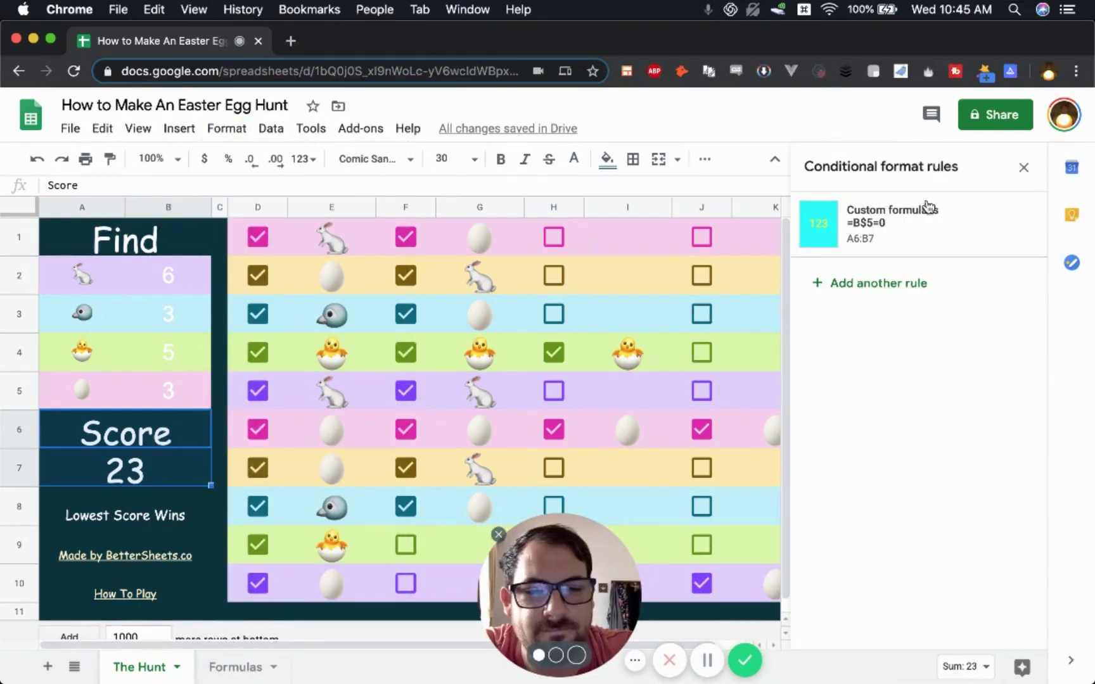
pyautogui.click(879, 228)
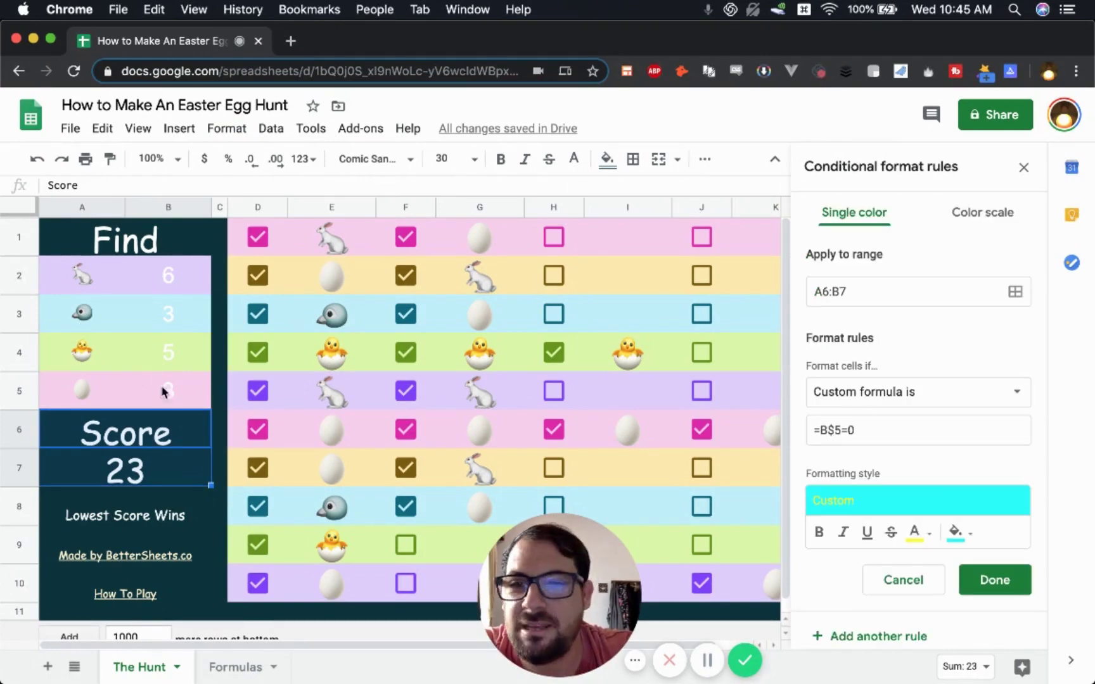
pyautogui.click(816, 430)
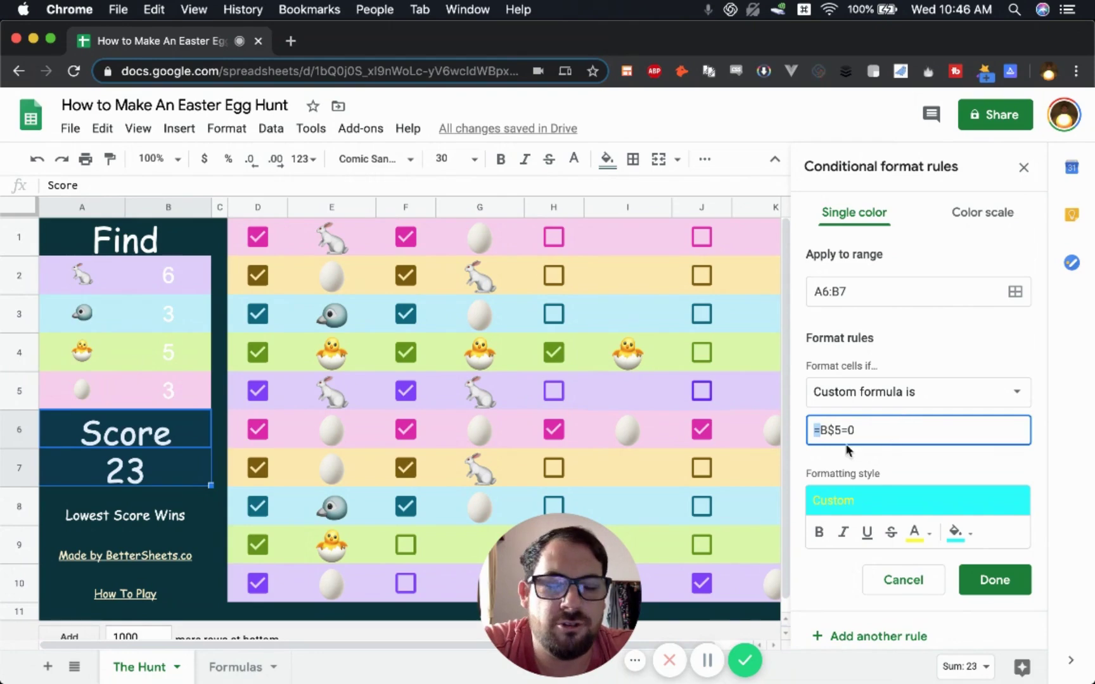
# Remove the leading equals sign from the rule's custom formula and enter it again.
pyautogui.click(829, 430)
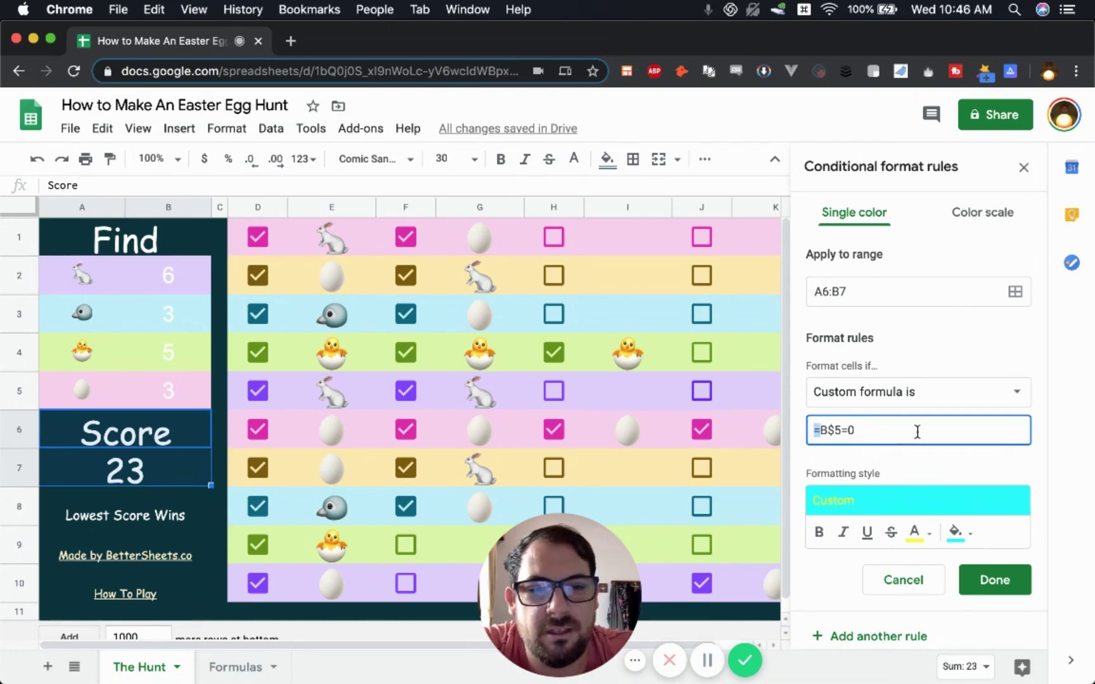
pyautogui.press('BackSpace')
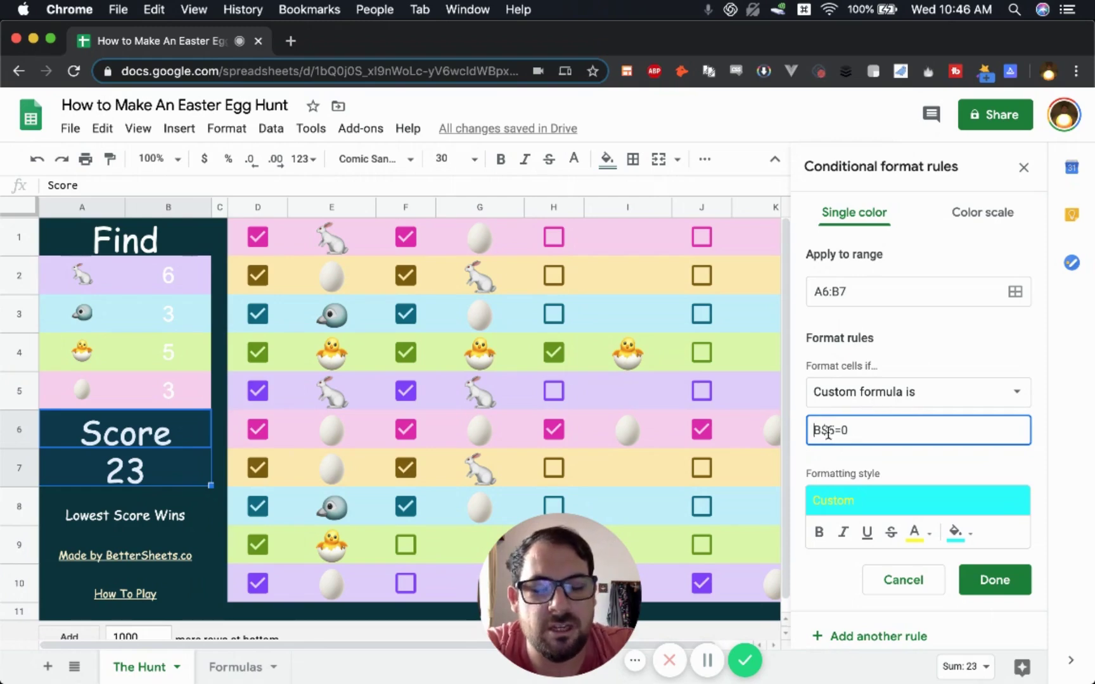
pyautogui.write('=')
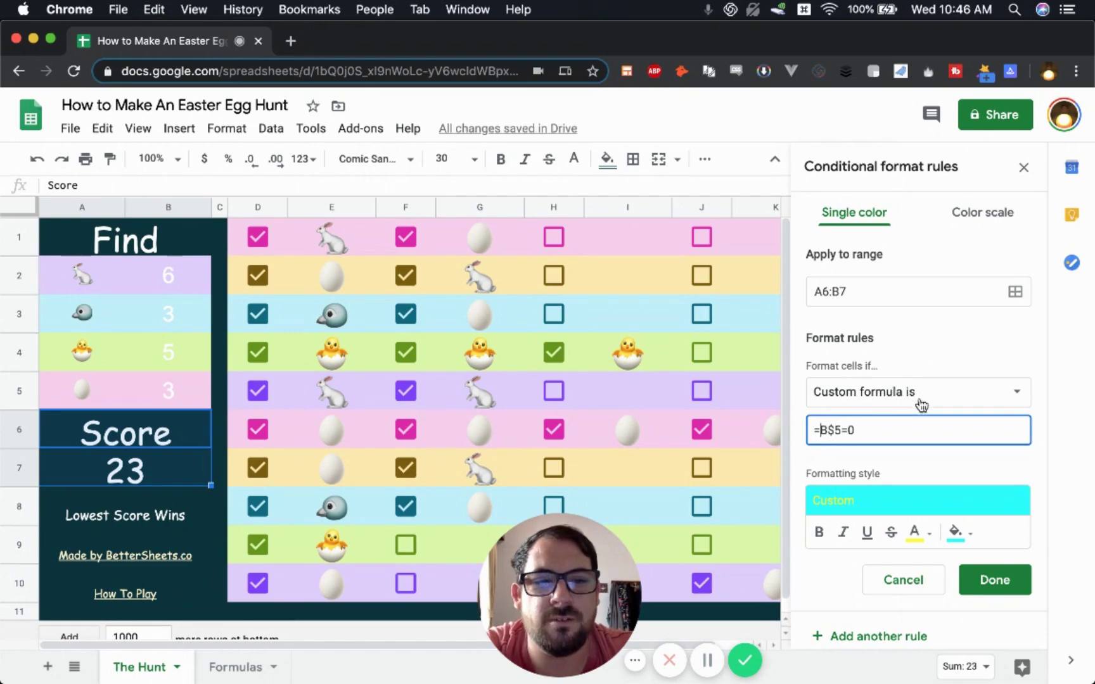
# Examine the leading equals sign and the B$5 reference in the rule's custom formula.
pyautogui.click(821, 430)
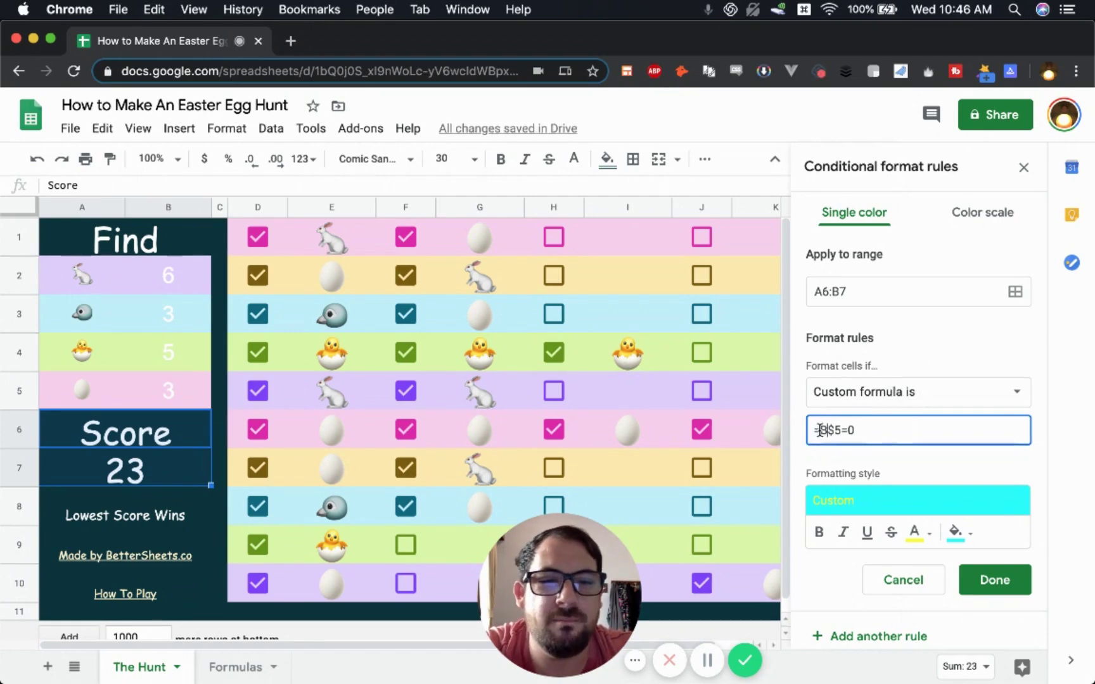
pyautogui.click(816, 431)
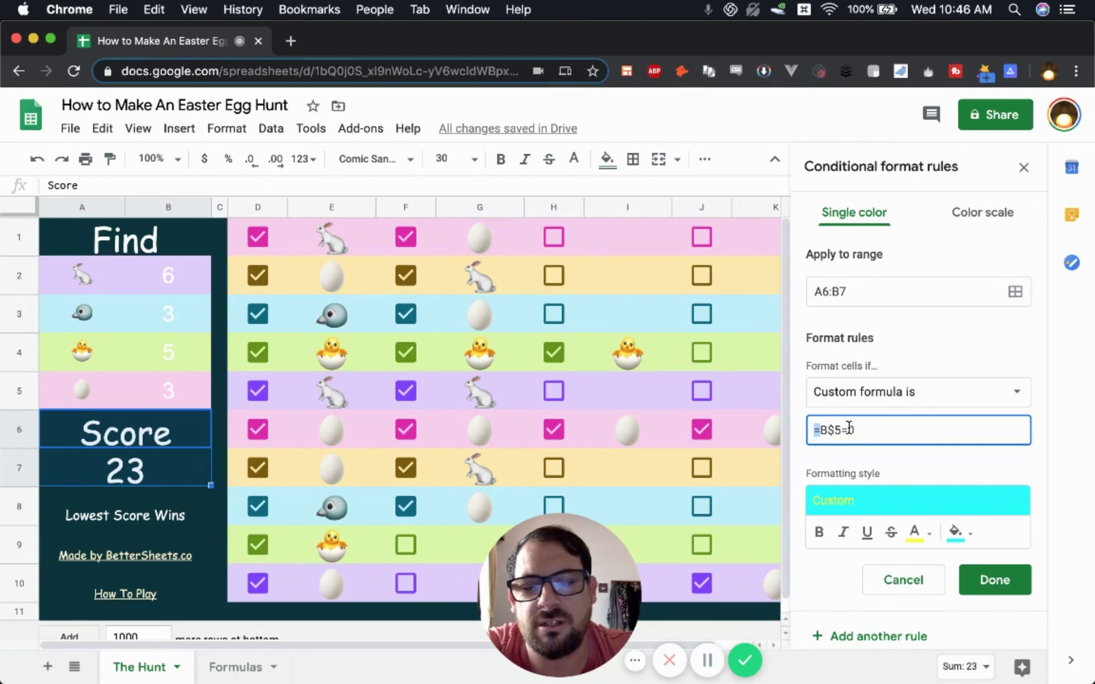
pyautogui.doubleClick(811, 429)
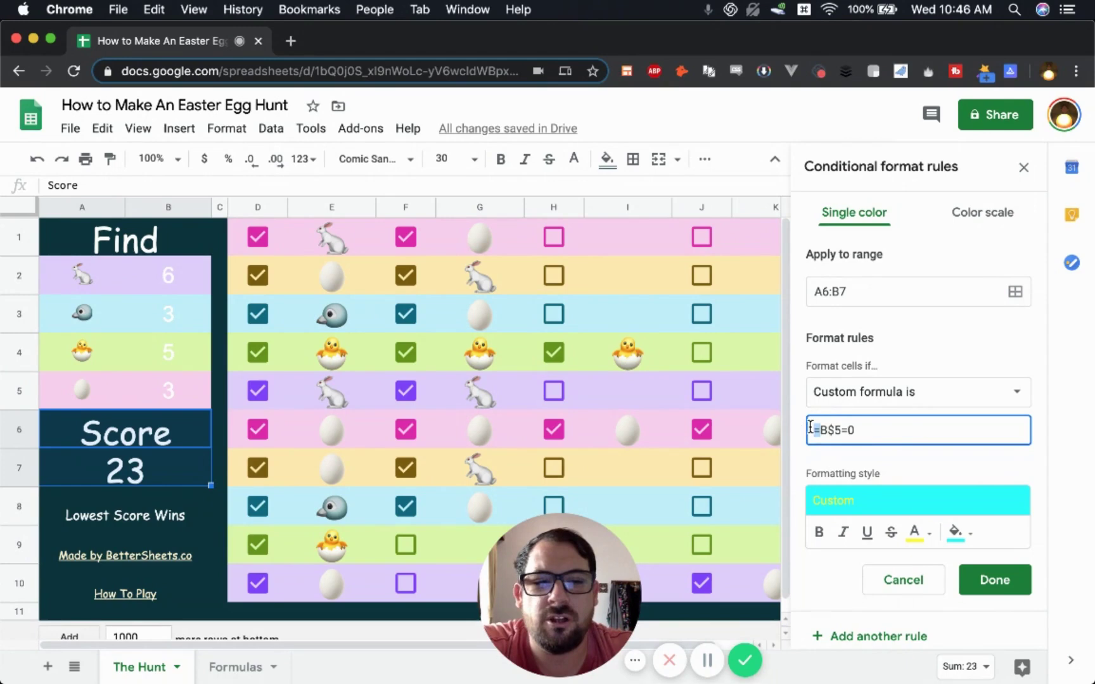
pyautogui.click(849, 430)
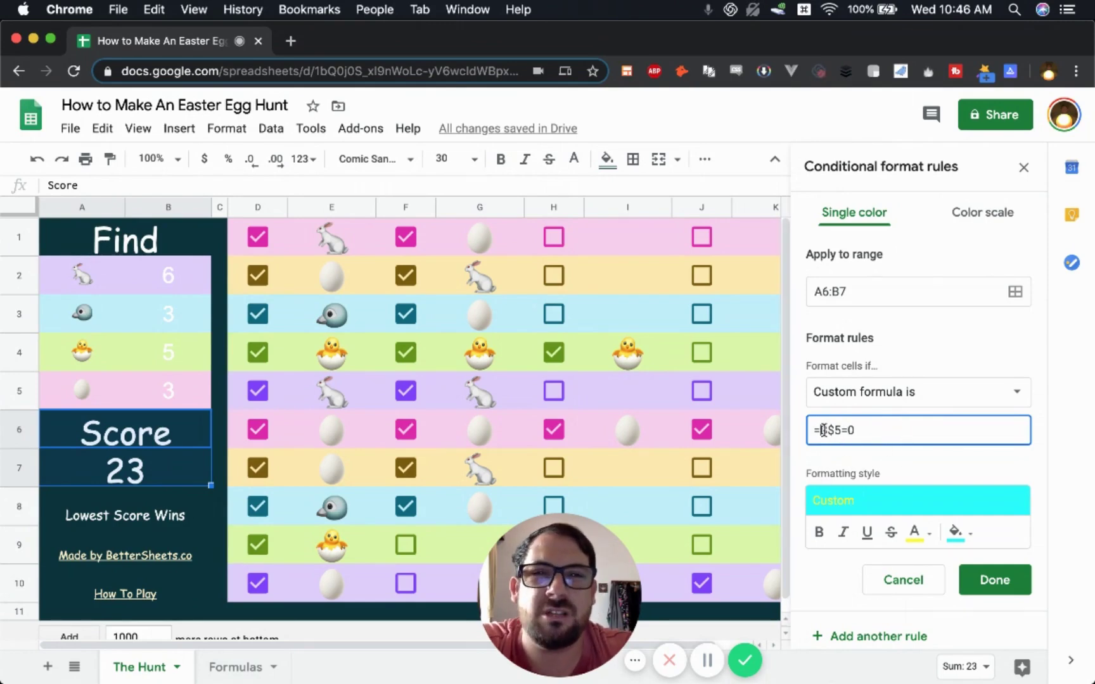
pyautogui.moveTo(816, 430); pyautogui.dragTo(811, 430)
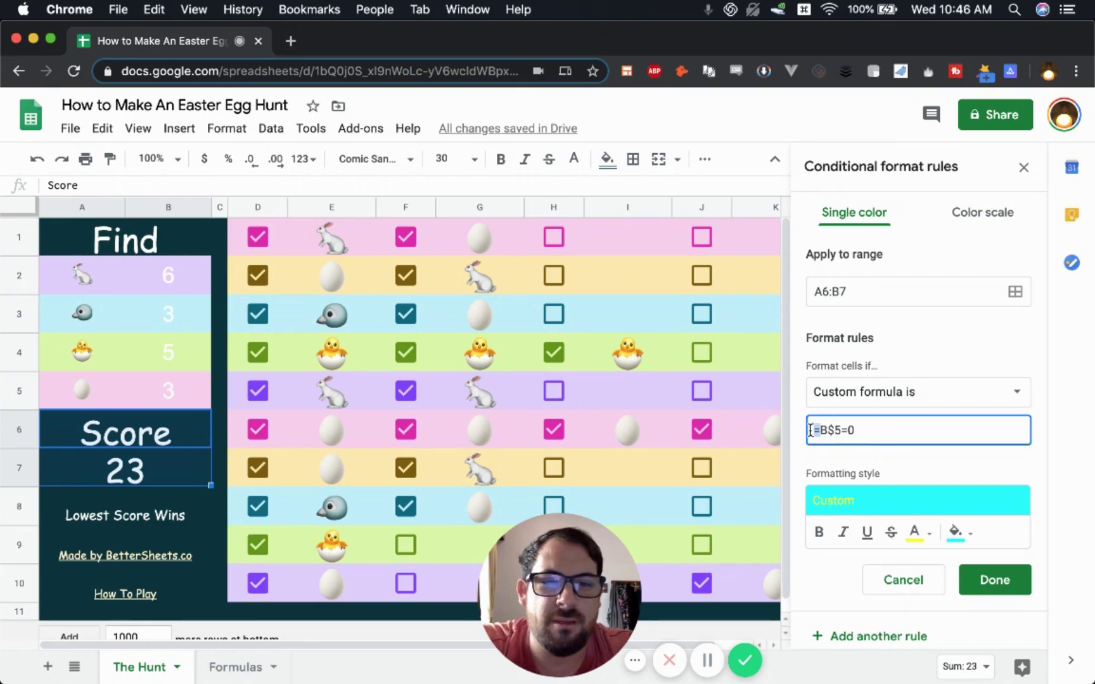
pyautogui.click(844, 430)
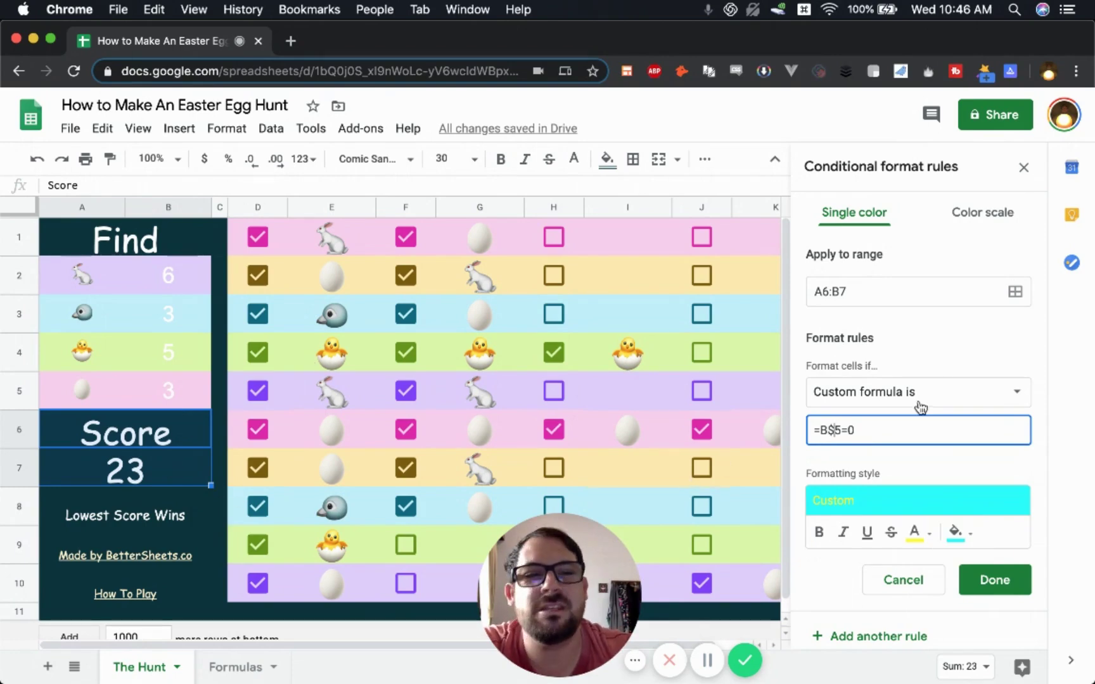
# Inspect the rabbit count formula in B2 and the IF formula in E1, and close the conditional format rules.
pyautogui.click(151, 520)
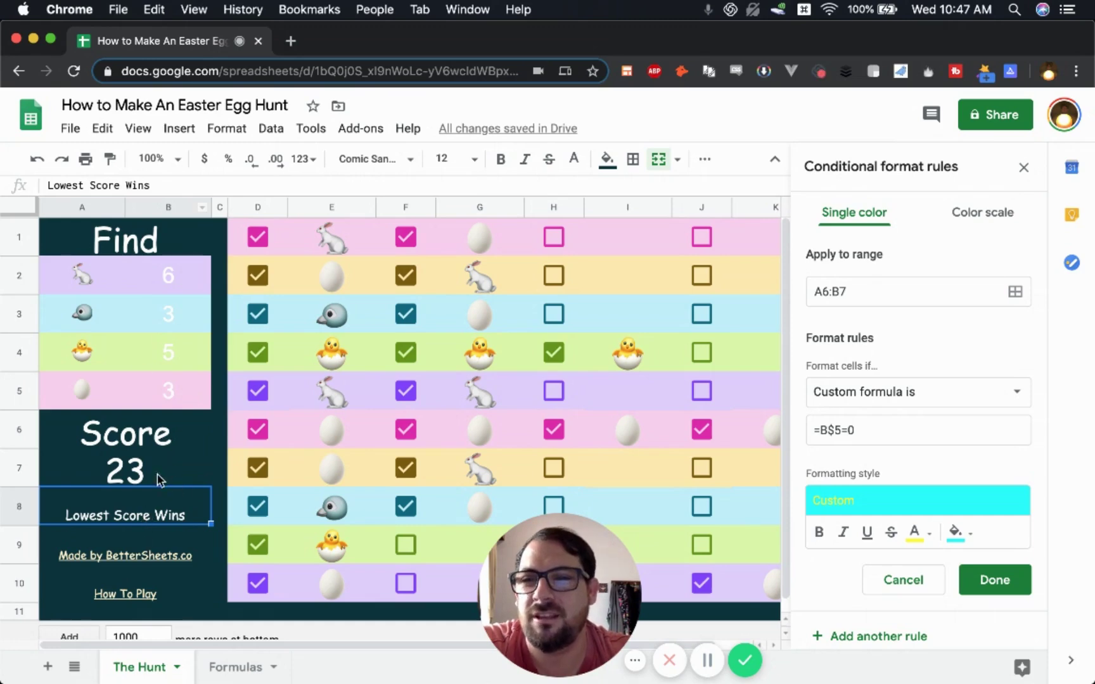
pyautogui.click(133, 477)
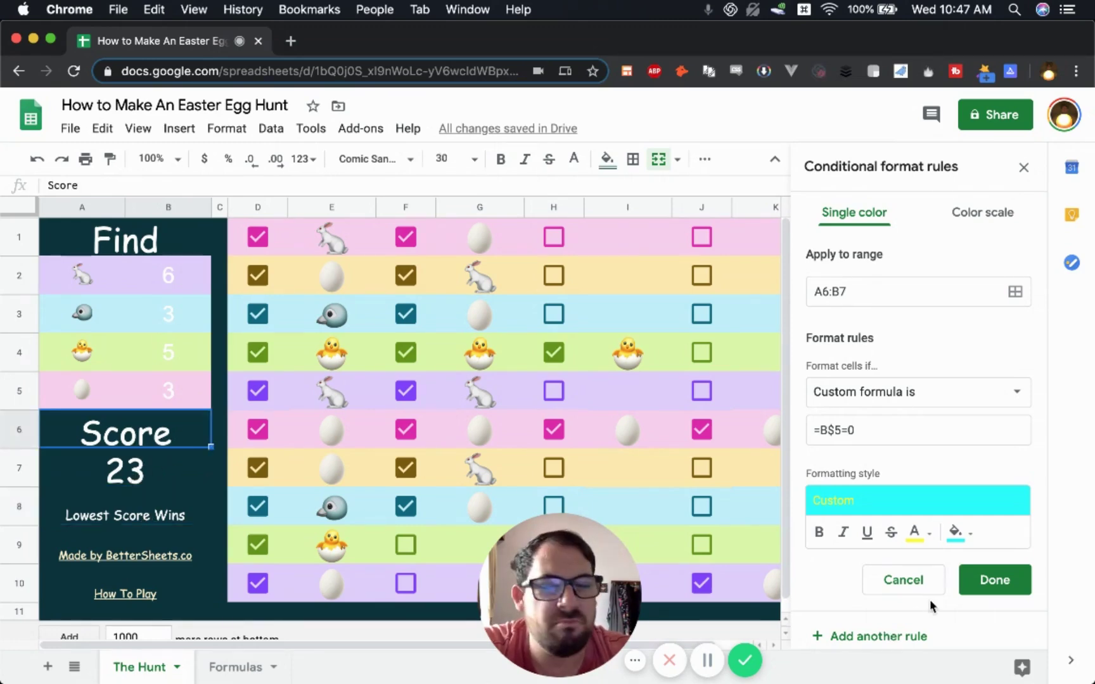
pyautogui.click(197, 283)
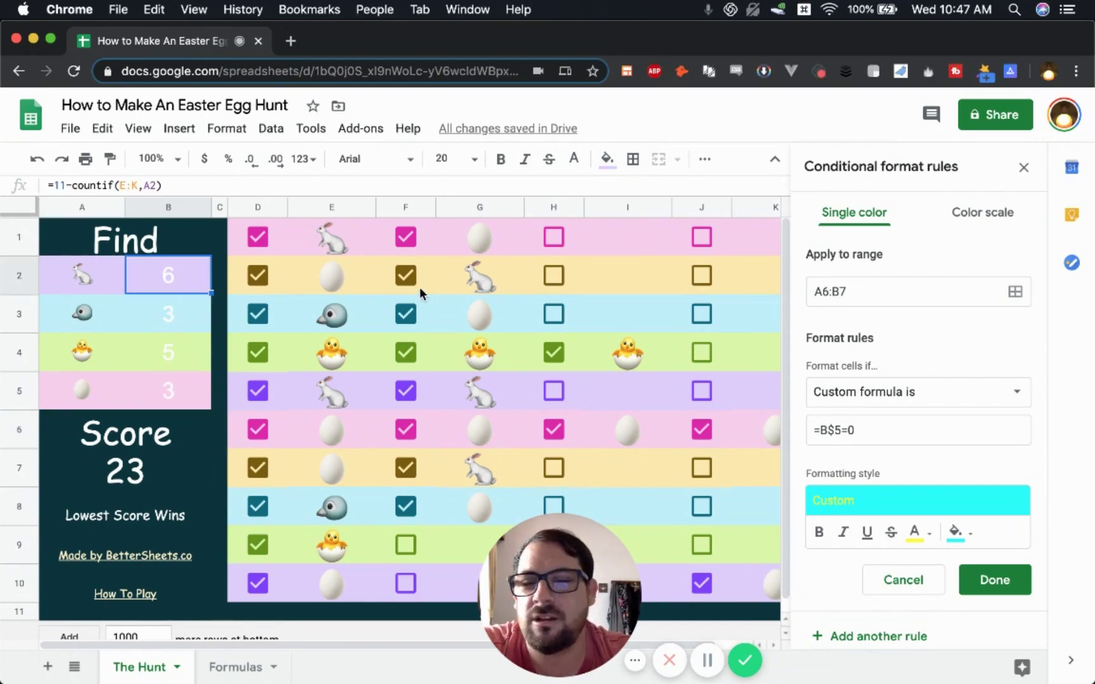
pyautogui.click(326, 245)
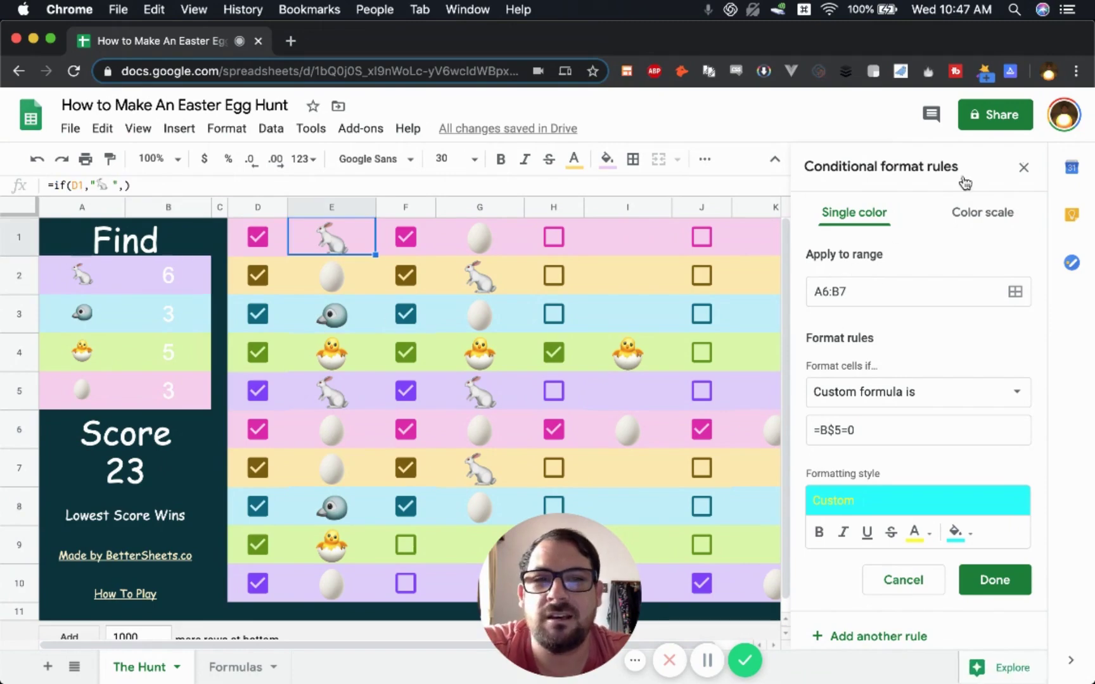
pyautogui.click(1024, 167)
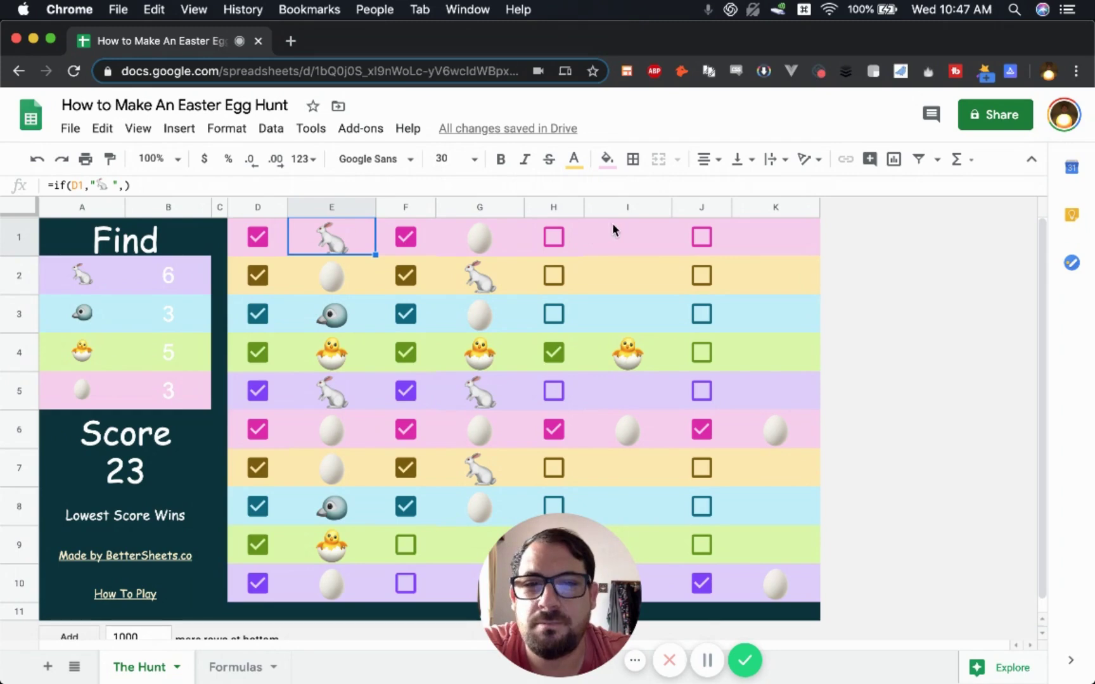
# Show the hex code of cell I1's custom fill color and cancel the color picker.
pyautogui.moveTo(542, 575); pyautogui.dragTo(866, 575)
pyautogui.click(624, 237)
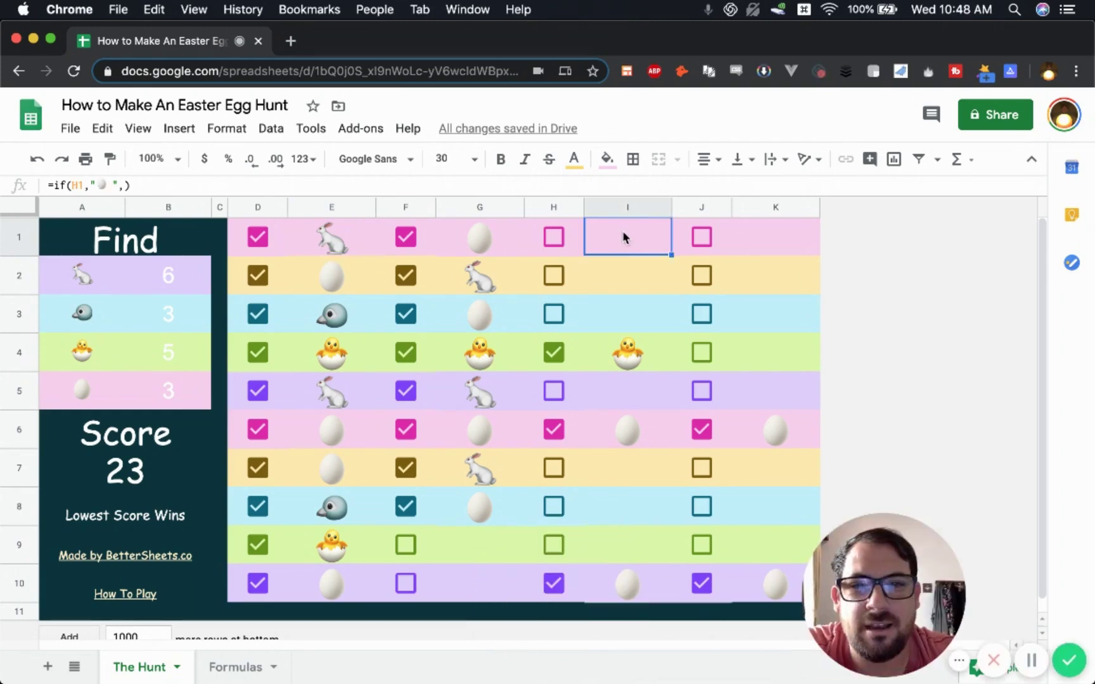
pyautogui.click(606, 160)
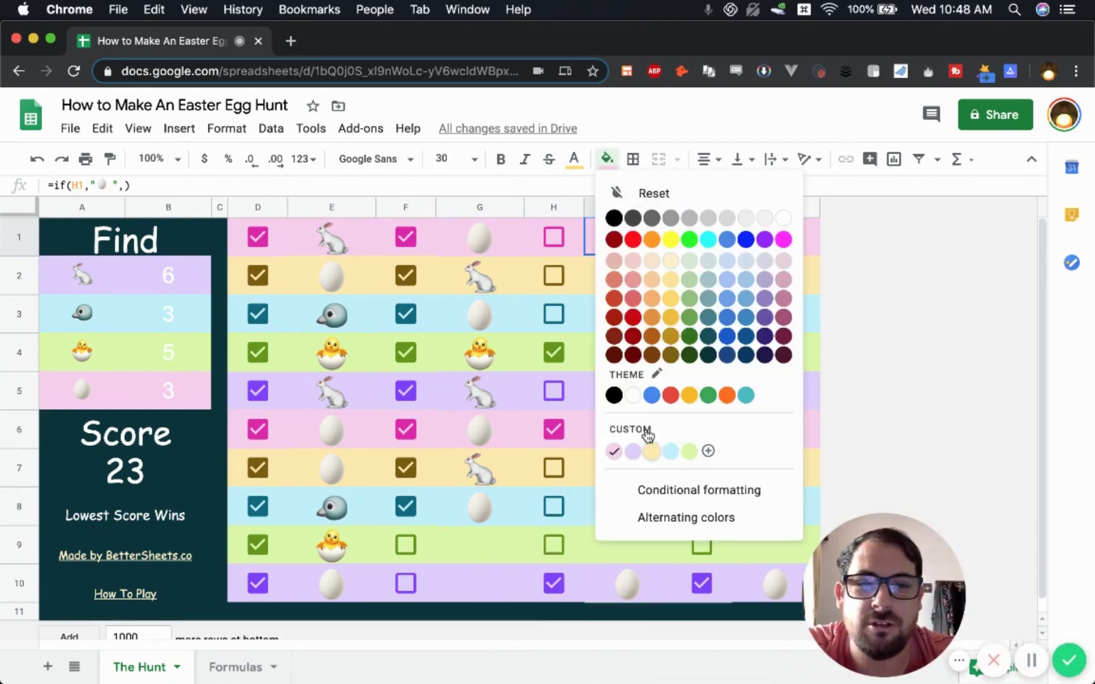
pyautogui.click(496, 259)
pyautogui.click(622, 246)
pyautogui.click(606, 160)
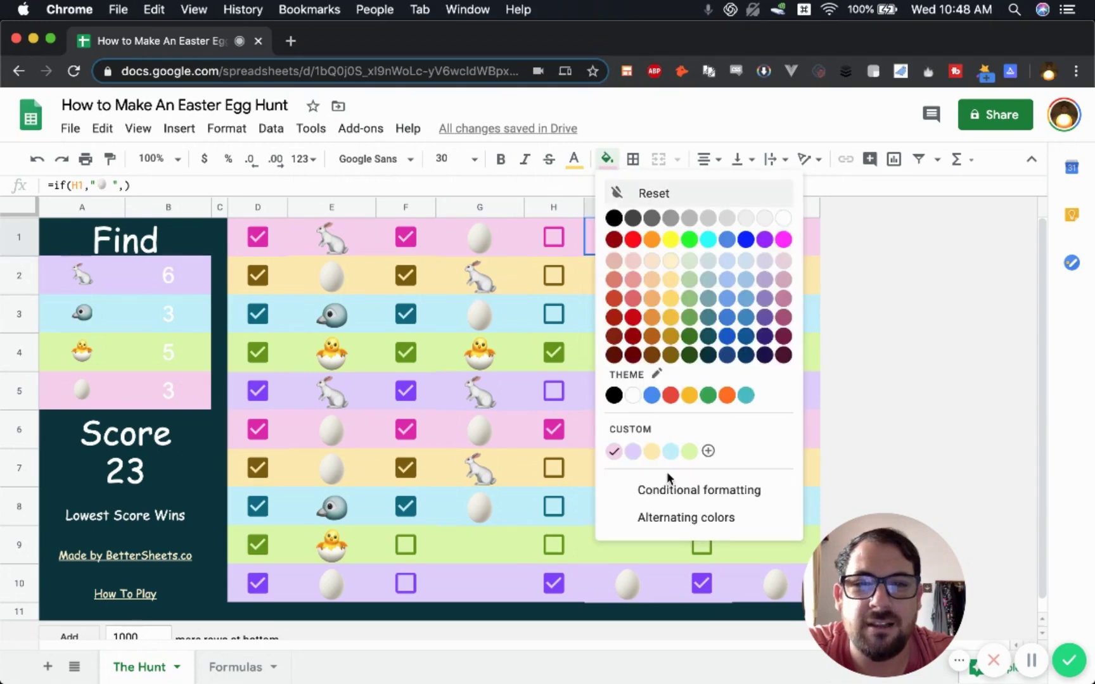
pyautogui.click(657, 430)
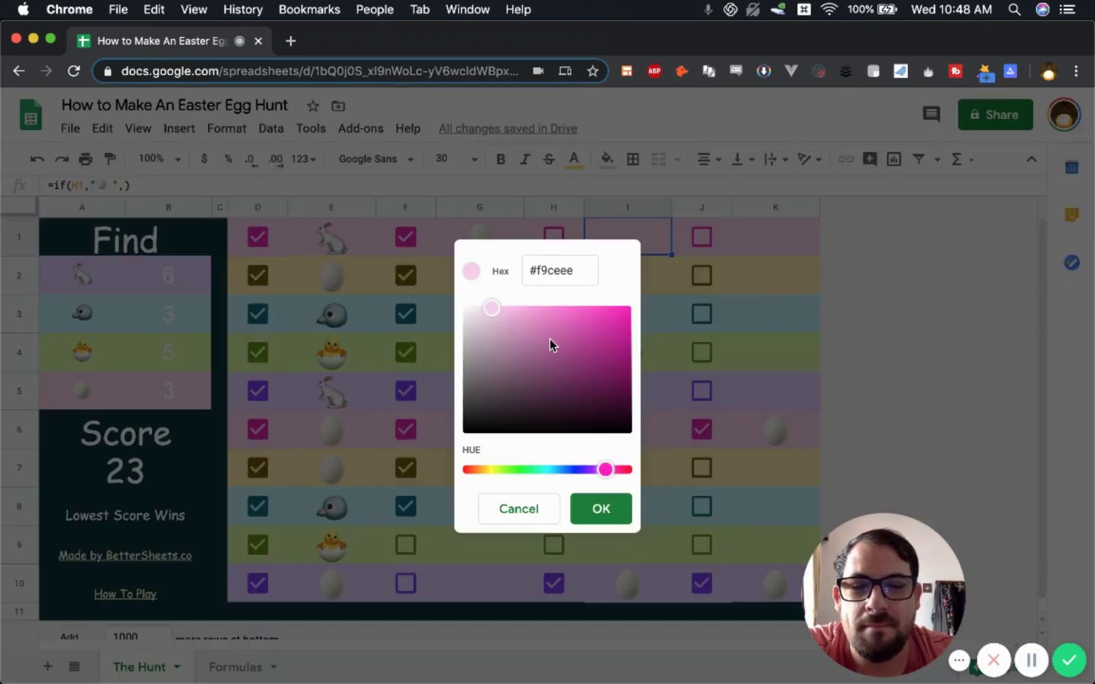
pyautogui.moveTo(572, 276); pyautogui.dragTo(532, 268)
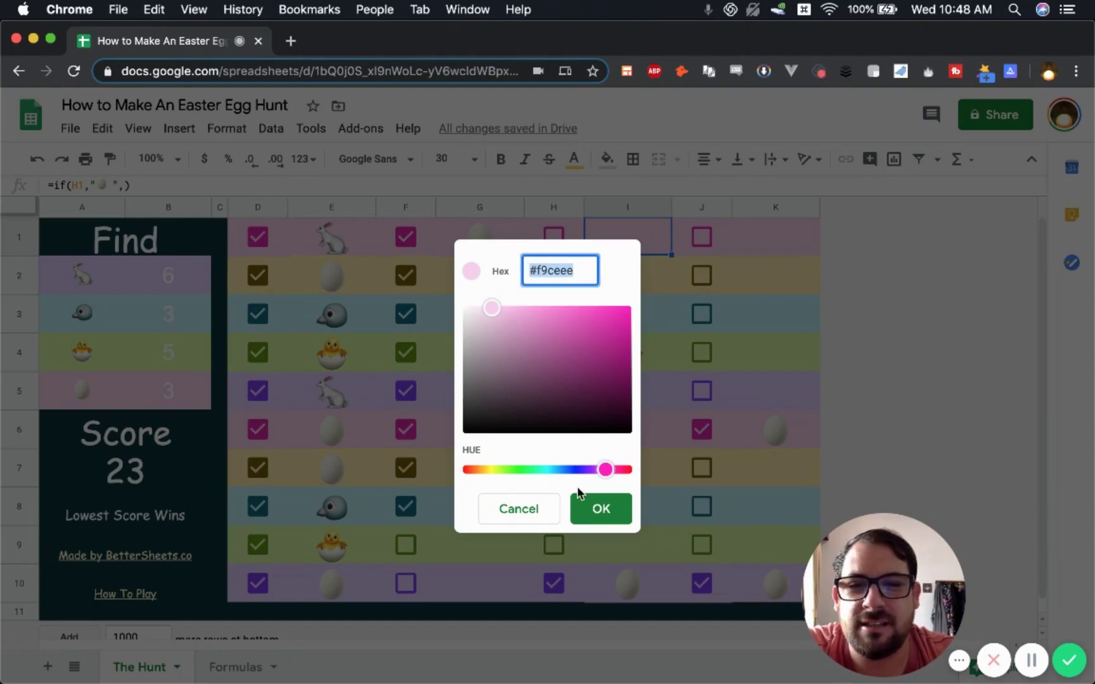
pyautogui.click(518, 509)
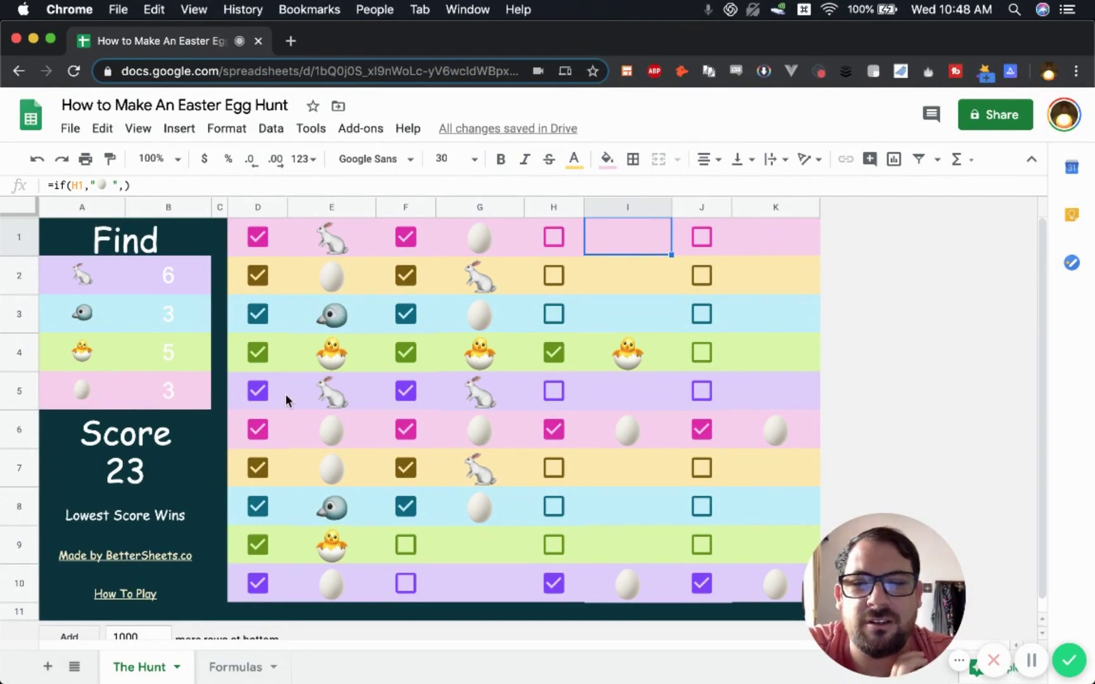
# Open the IF formula in E1 for editing to show its checkbox reference and rabbit emoji.
pyautogui.click(329, 236)
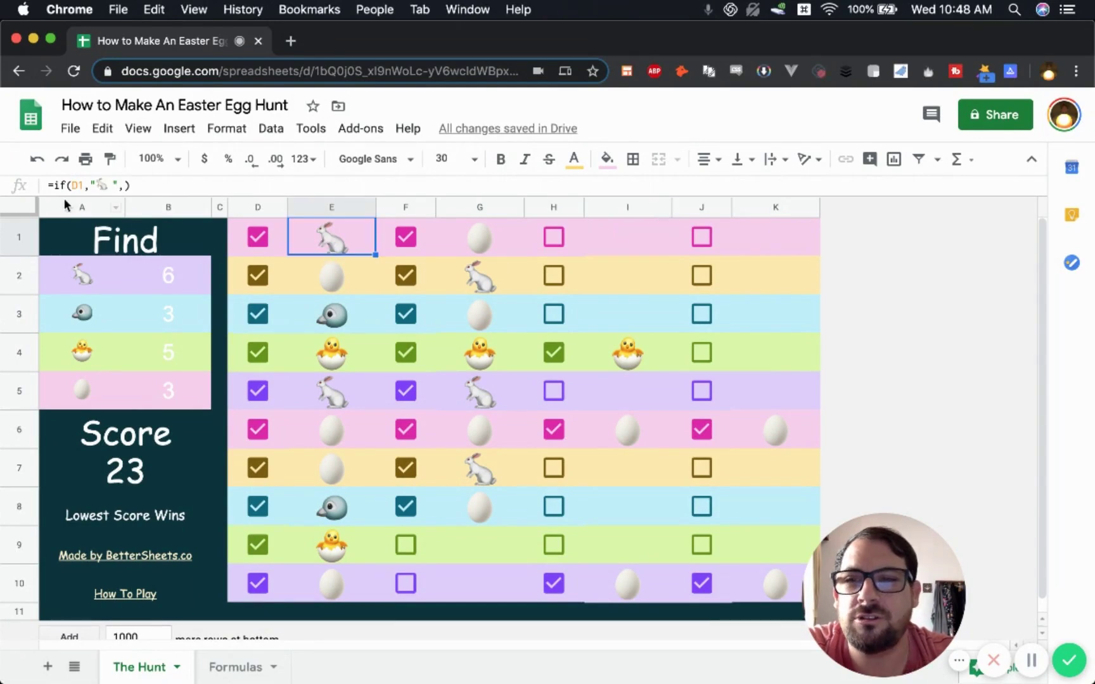
pyautogui.click(152, 183)
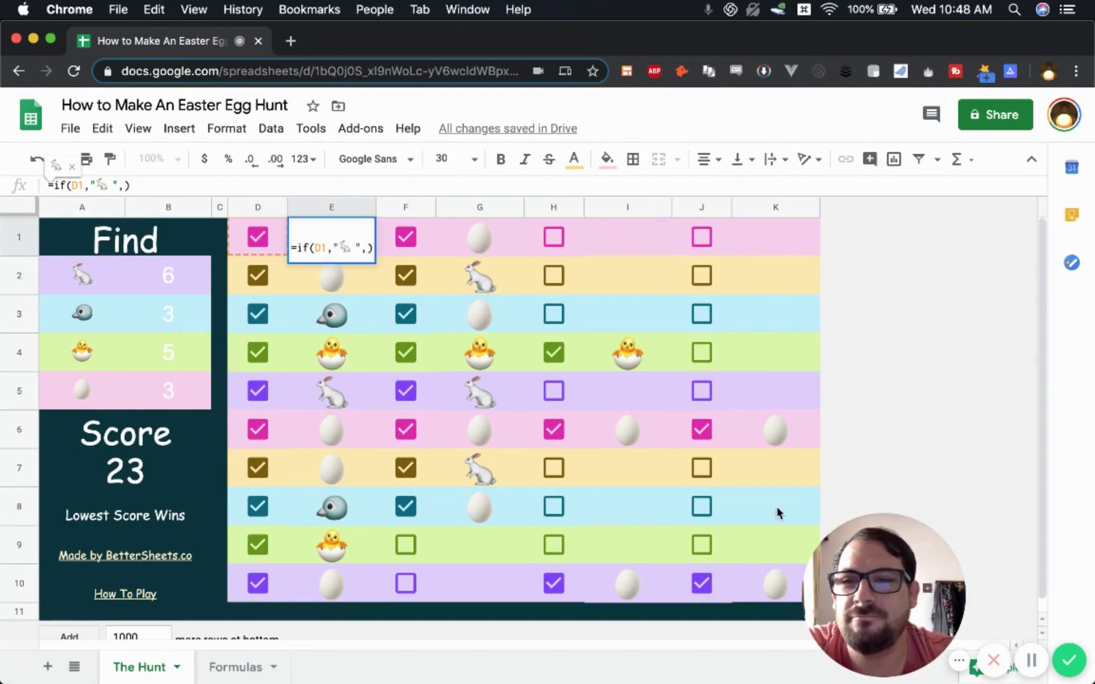